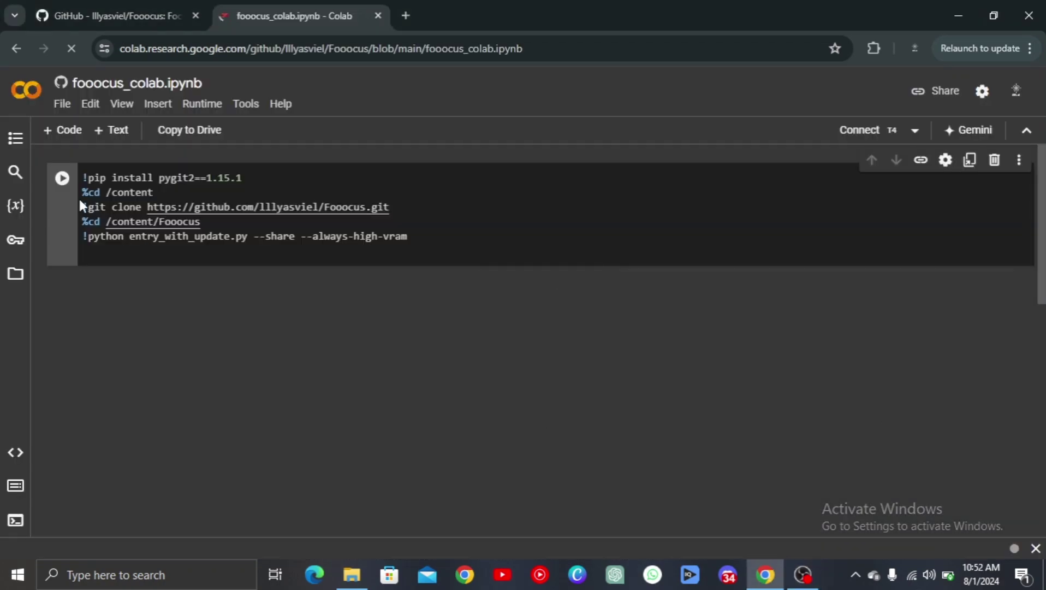
# Step: Run the Fooocus setup cell, allow it to run, and follow the gradio.live link to the web UI
pyautogui.click(62, 178)
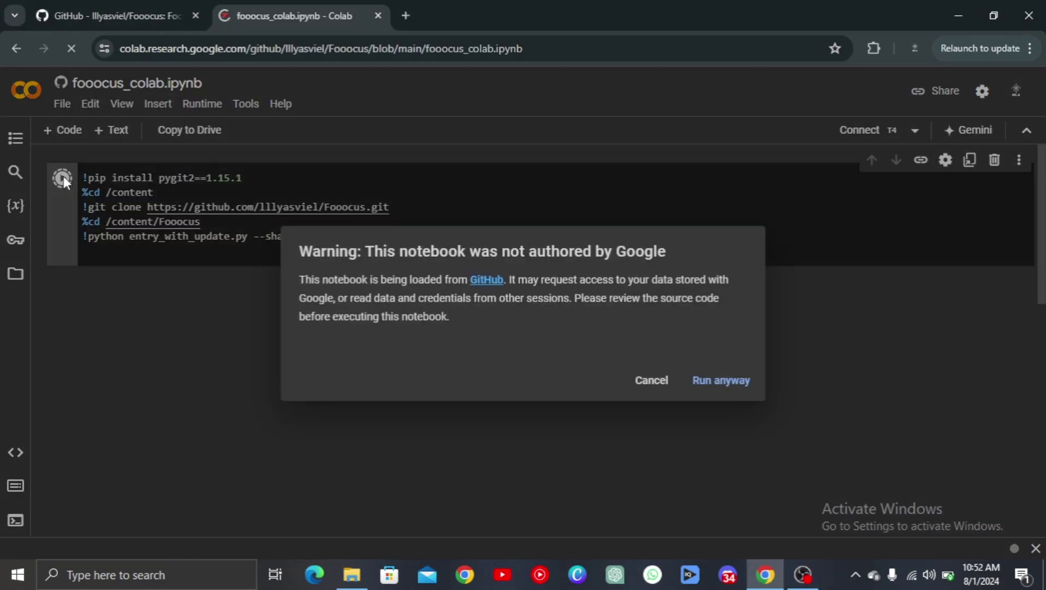
pyautogui.click(709, 391)
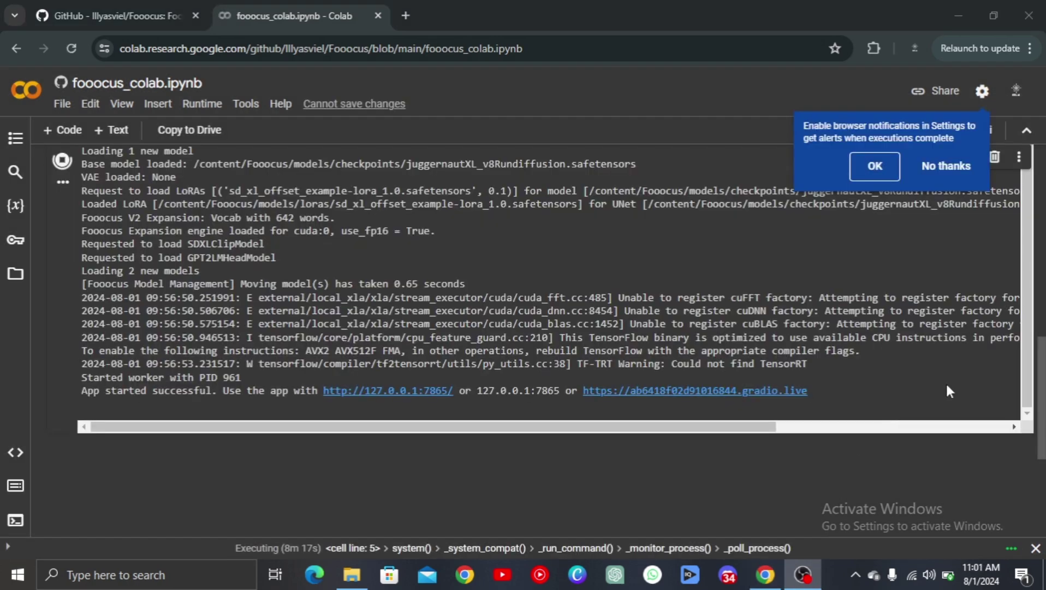
pyautogui.click(785, 390)
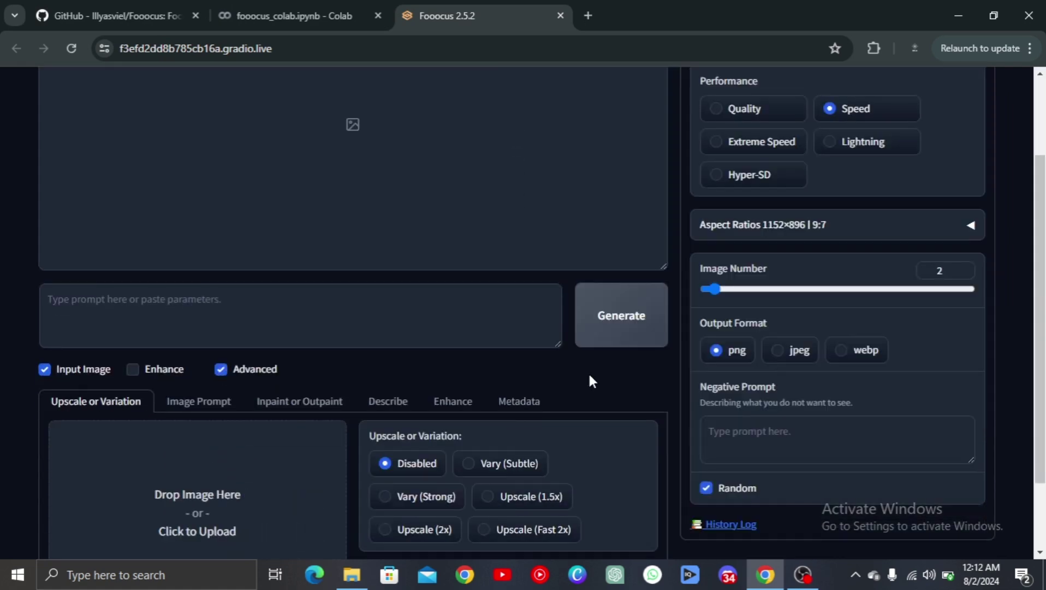
pyautogui.scroll(2, 836, 456)
# Step: Enable the Fooocus Masterpiece and Fooocus Photograph styles and turn on Developer Debug Mode
pyautogui.click(768, 91)
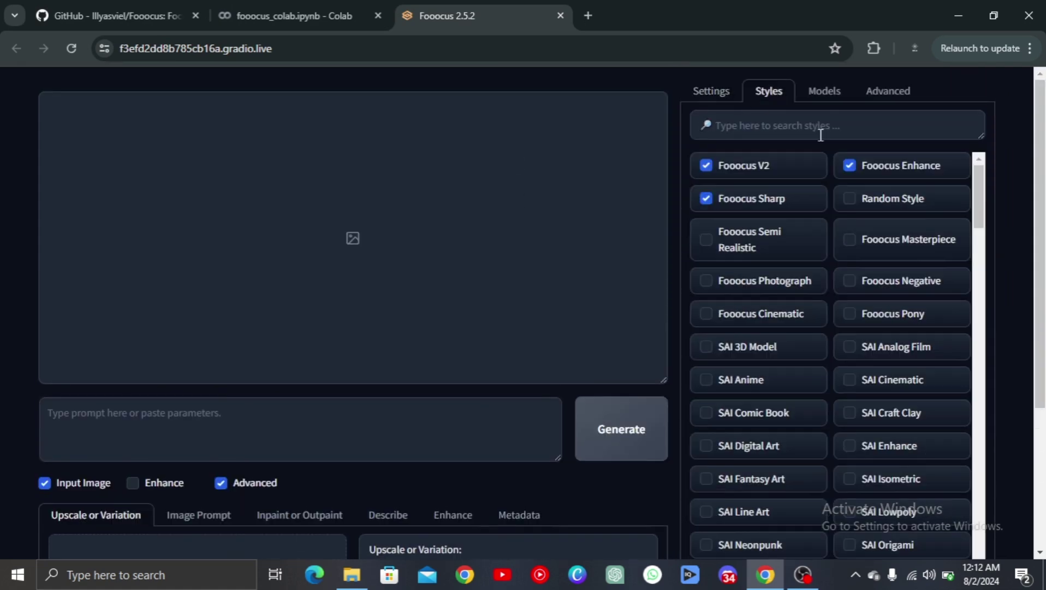
pyautogui.click(850, 238)
pyautogui.click(706, 280)
pyautogui.click(880, 95)
pyautogui.click(694, 306)
pyautogui.scroll(-3, 608, 522)
pyautogui.scroll(3, 607, 522)
# Step: Write the beautiful purple-haired girl prompt, correct 'beautiful', and generate the images
pyautogui.click(246, 421)
pyautogui.write('a beuatiful purple hair girl')
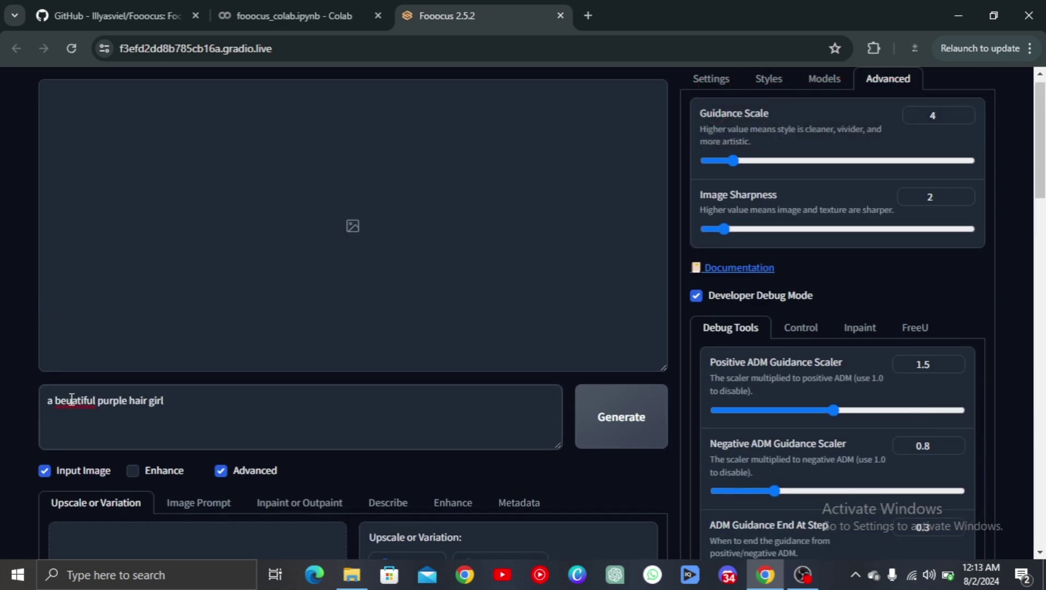
pyautogui.rightClick(71, 398)
pyautogui.click(112, 138)
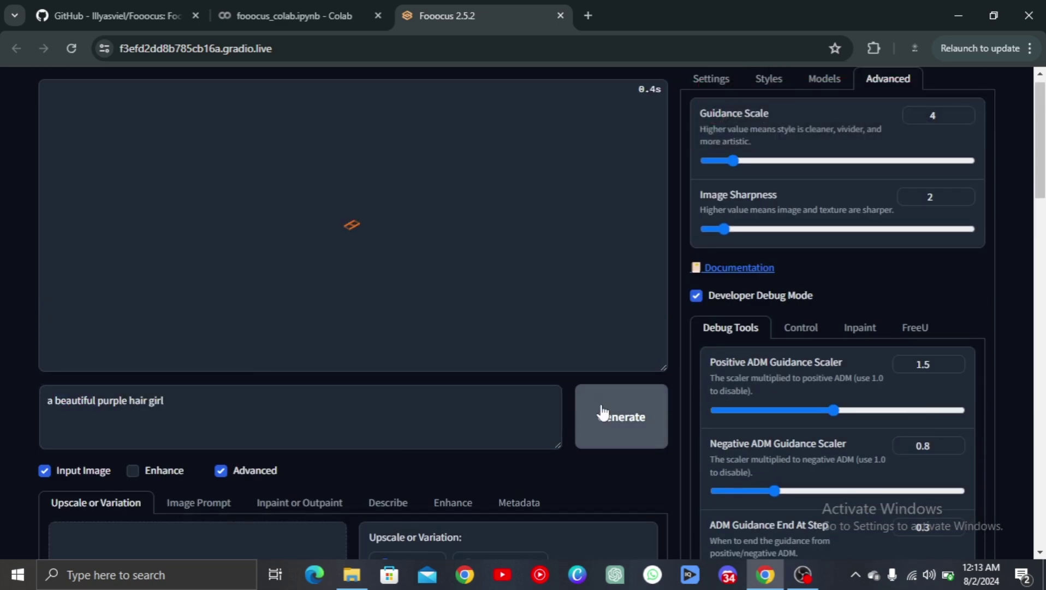
pyautogui.click(600, 415)
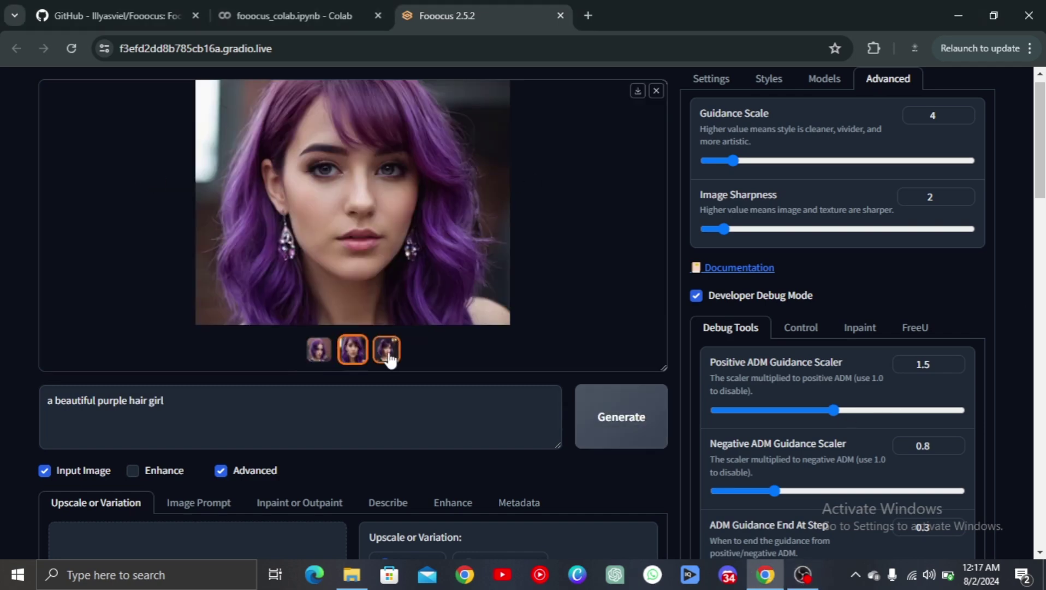
# Step: Use a generated portrait as the image prompt and generate the full-body standing woman
pyautogui.click(325, 351)
pyautogui.scroll(-2, 537, 175)
pyautogui.scroll(2, 654, 131)
pyautogui.click(710, 91)
pyautogui.scroll(-2, 799, 497)
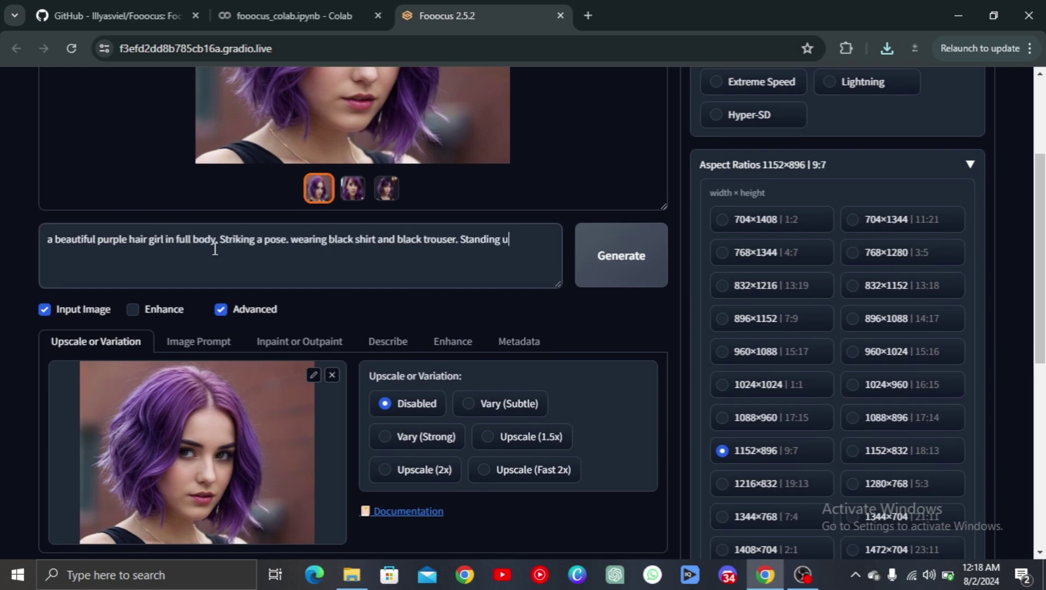
pyautogui.click(642, 264)
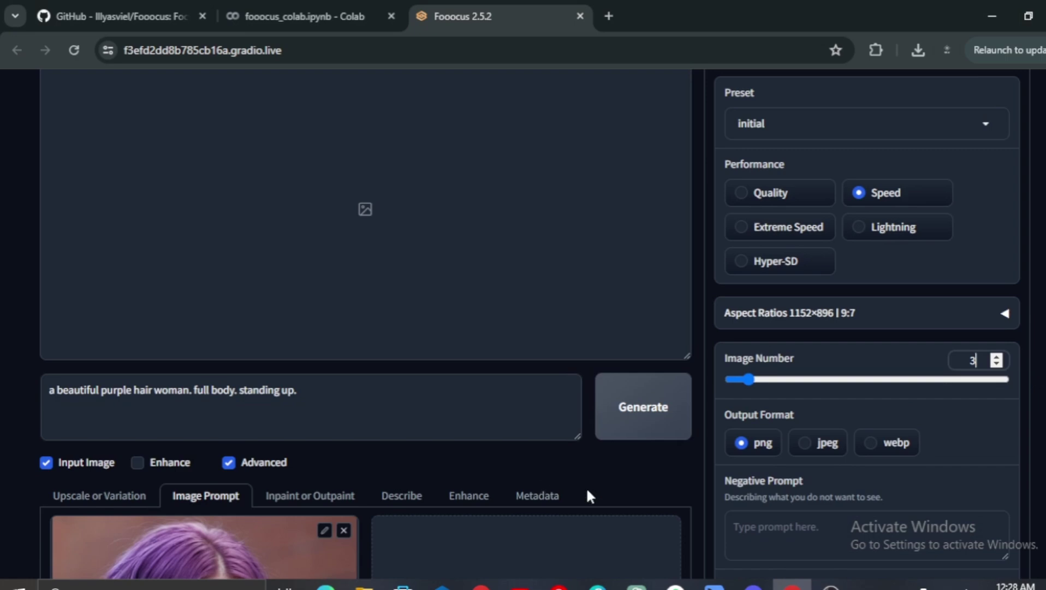
pyautogui.scroll(-1, 587, 494)
pyautogui.scroll(-5, 587, 493)
pyautogui.scroll(-1, 587, 494)
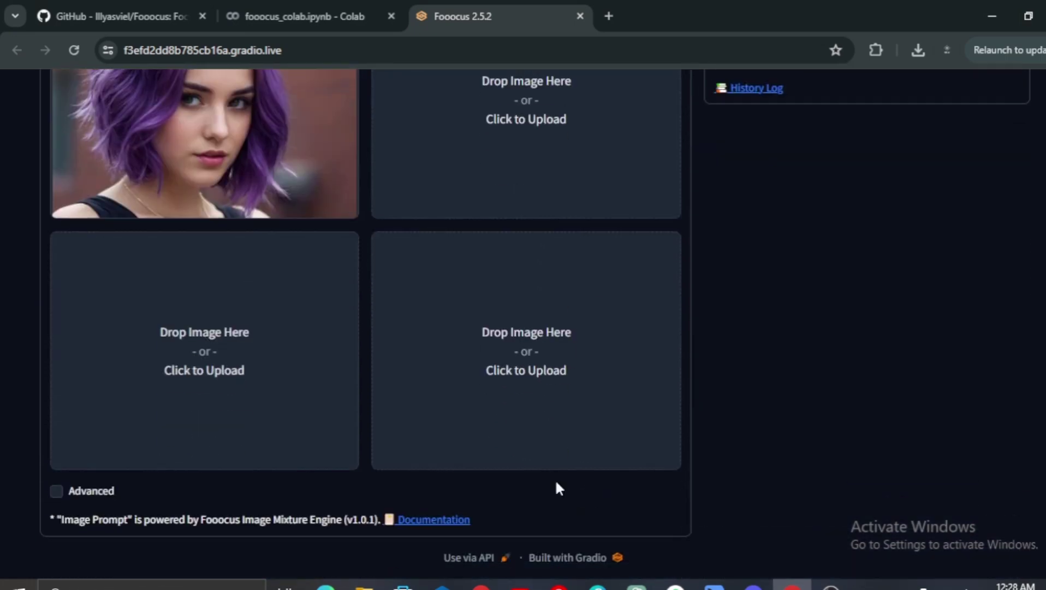
# Step: Set the image prompt to FaceSwap with weight about 0.86 and generate the black-outfit full-body images
pyautogui.click(55, 491)
pyautogui.scroll(3, 250, 459)
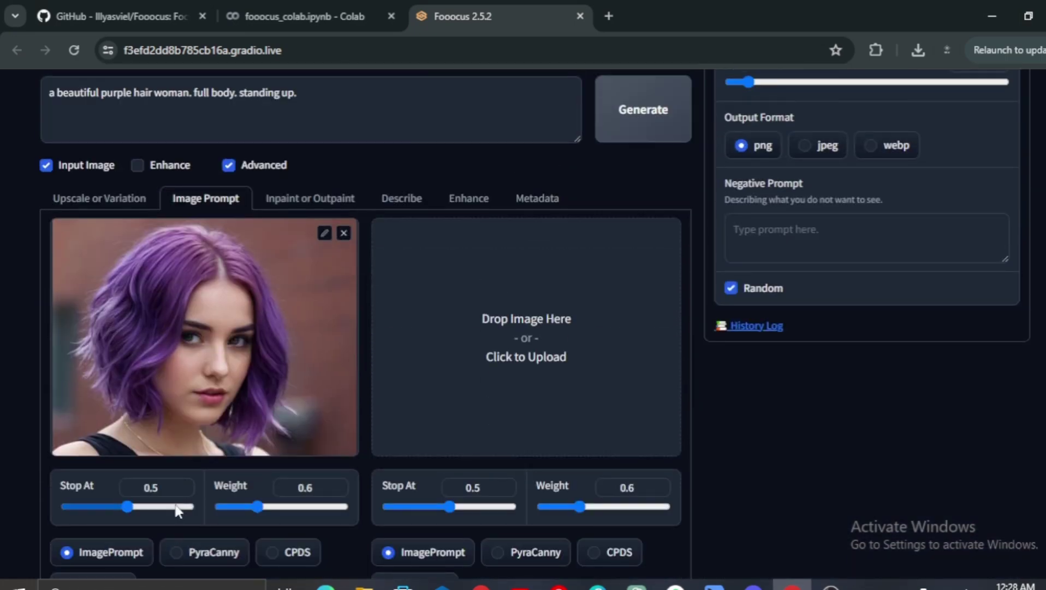
pyautogui.scroll(-1, 176, 510)
pyautogui.click(66, 506)
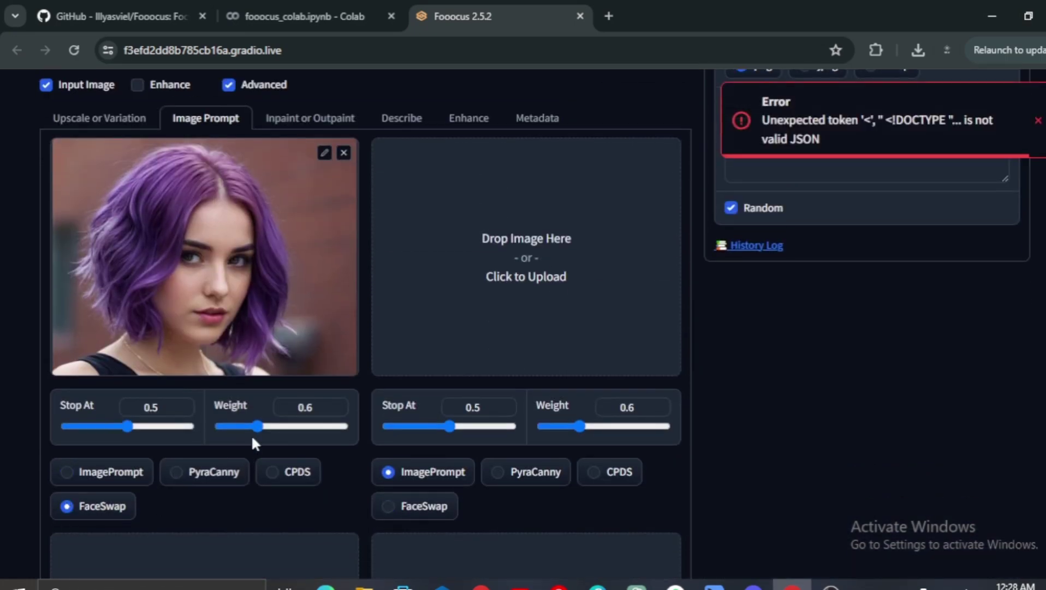
pyautogui.moveTo(256, 426); pyautogui.dragTo(275, 425)
pyautogui.click(1038, 121)
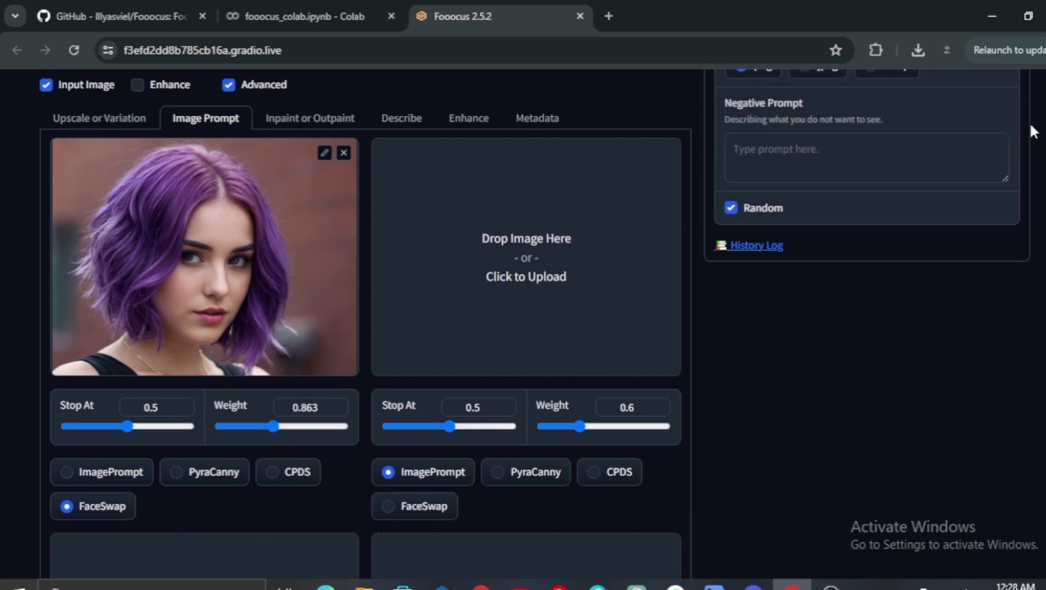
pyautogui.scroll(5, 682, 413)
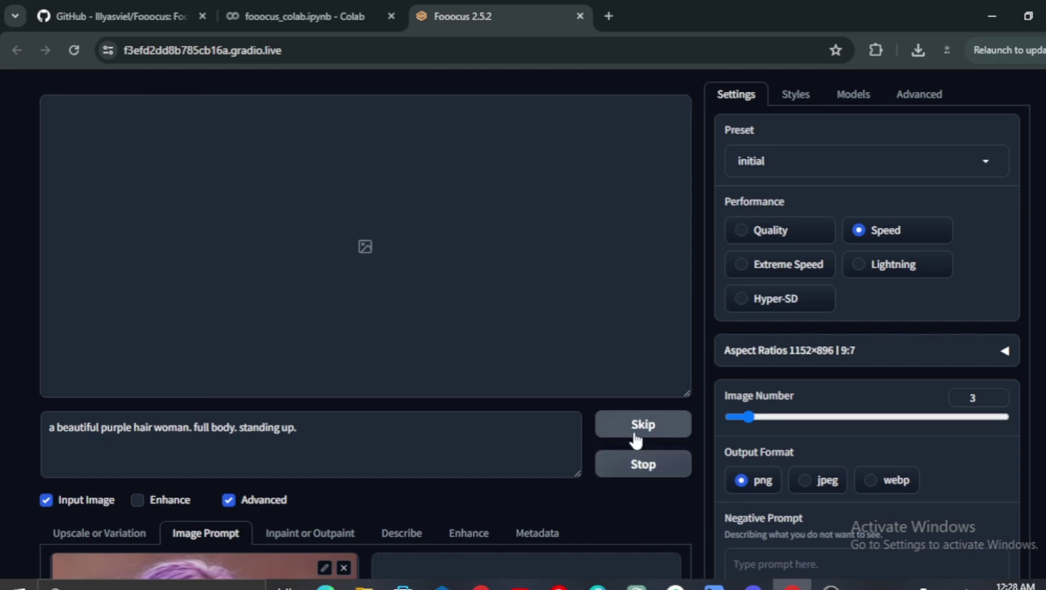
pyautogui.scroll(-1, 633, 436)
pyautogui.scroll(-3, 635, 434)
pyautogui.scroll(3, 636, 435)
pyautogui.scroll(1, 636, 435)
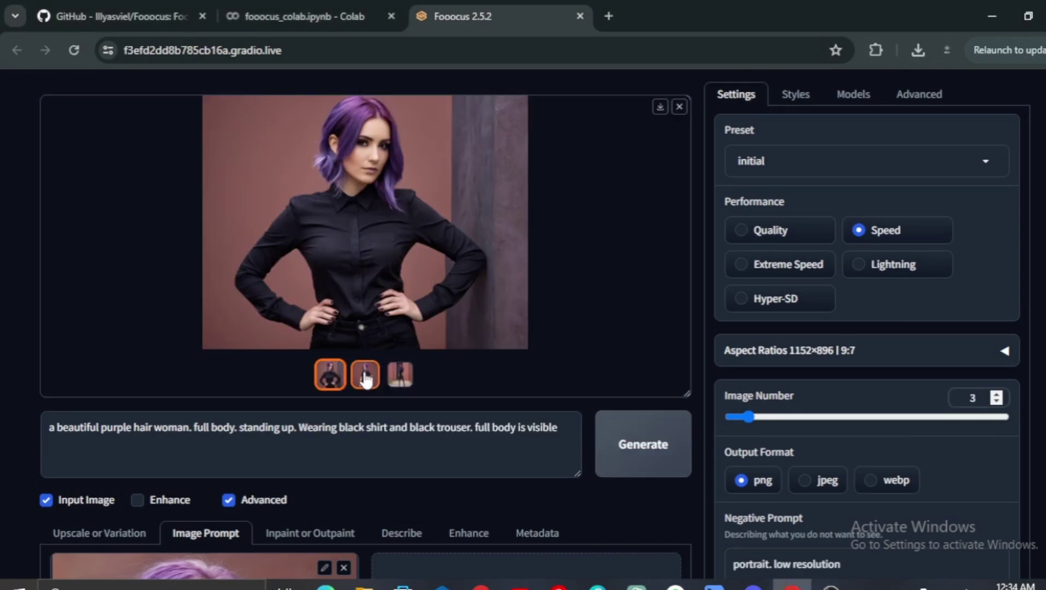
# Step: Review the three generated full-body images and download one of them
pyautogui.click(365, 377)
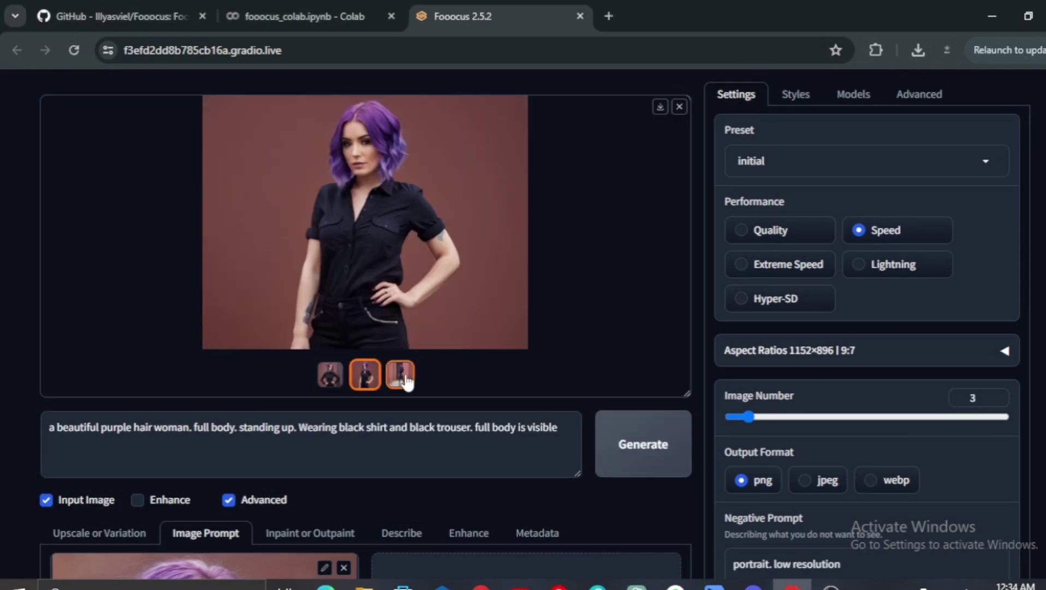
pyautogui.click(402, 378)
pyautogui.click(660, 106)
pyautogui.click(330, 374)
pyautogui.press('Right')
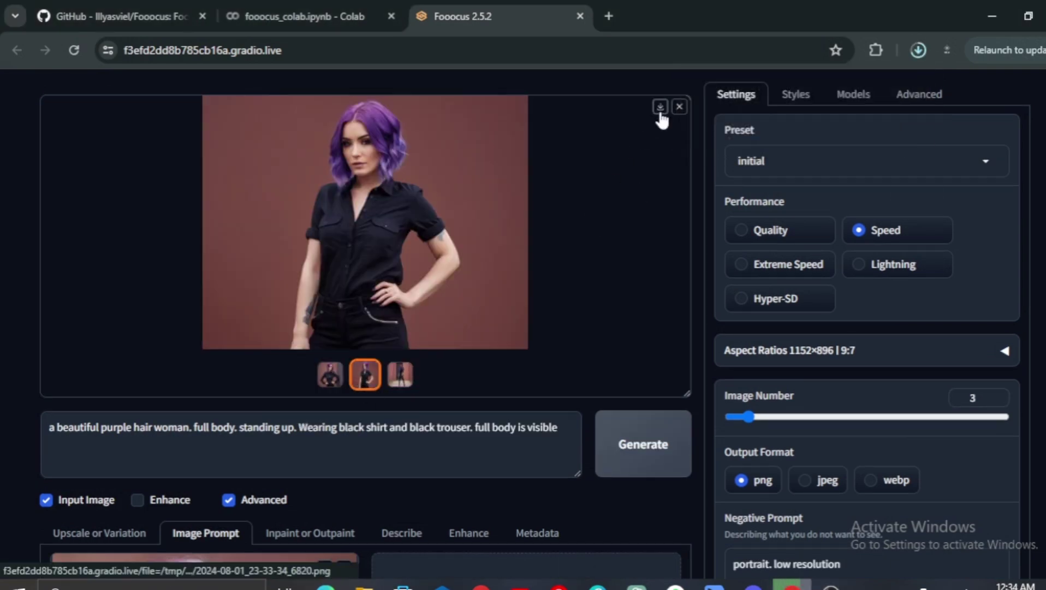
# Step: Download the shown image, then load the main Dressplay site in a new tab
pyautogui.click(659, 106)
pyautogui.click(609, 15)
pyautogui.write('dressplay')
pyautogui.press('Return')
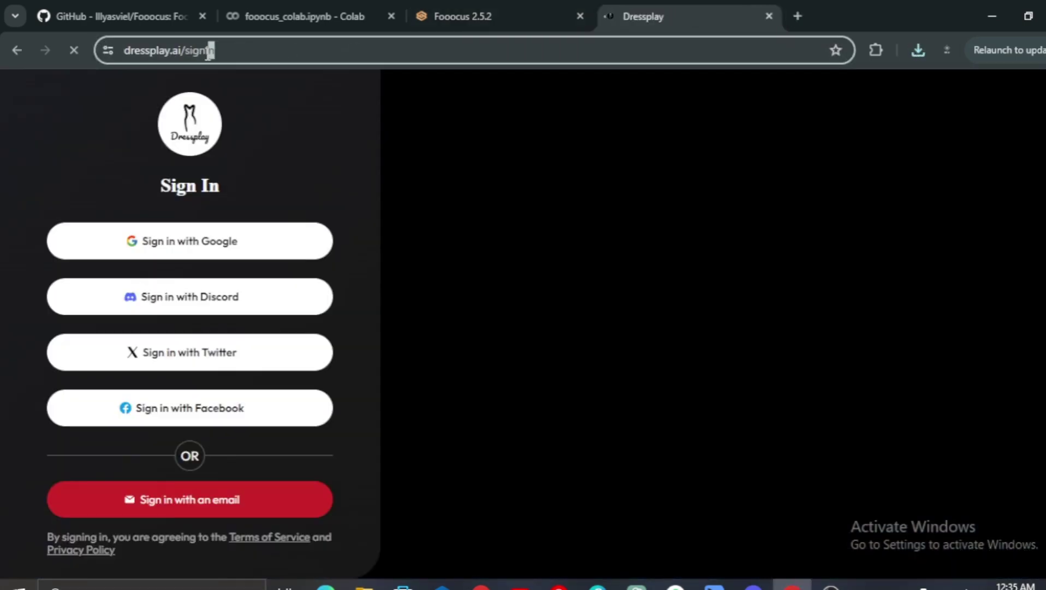
pyautogui.click(209, 51)
pyautogui.press('BackSpace')
pyautogui.press('BackSpace')
pyautogui.press('BackSpace')
pyautogui.press('Return')
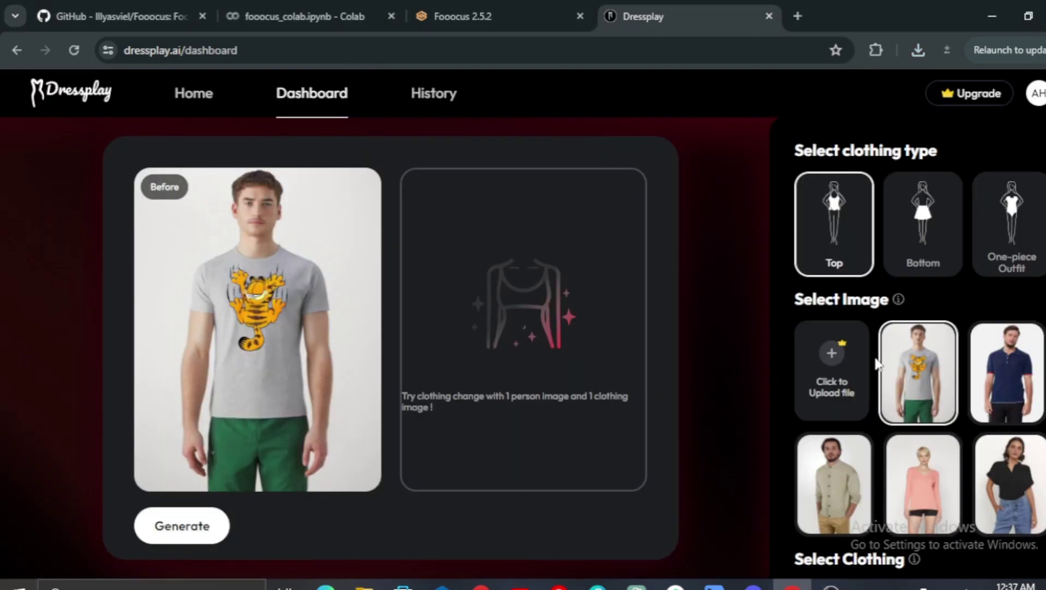
# Step: Upload image (20), the full-body woman, as the person photo; Dressplay rejects it for size limits
pyautogui.click(845, 368)
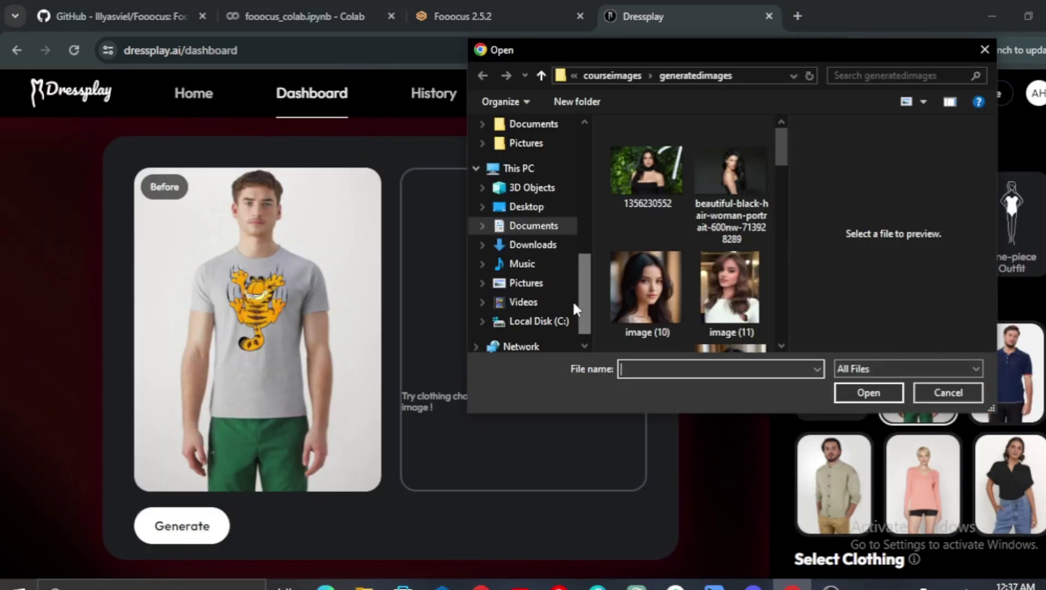
pyautogui.click(533, 244)
pyautogui.click(678, 188)
pyautogui.click(688, 219)
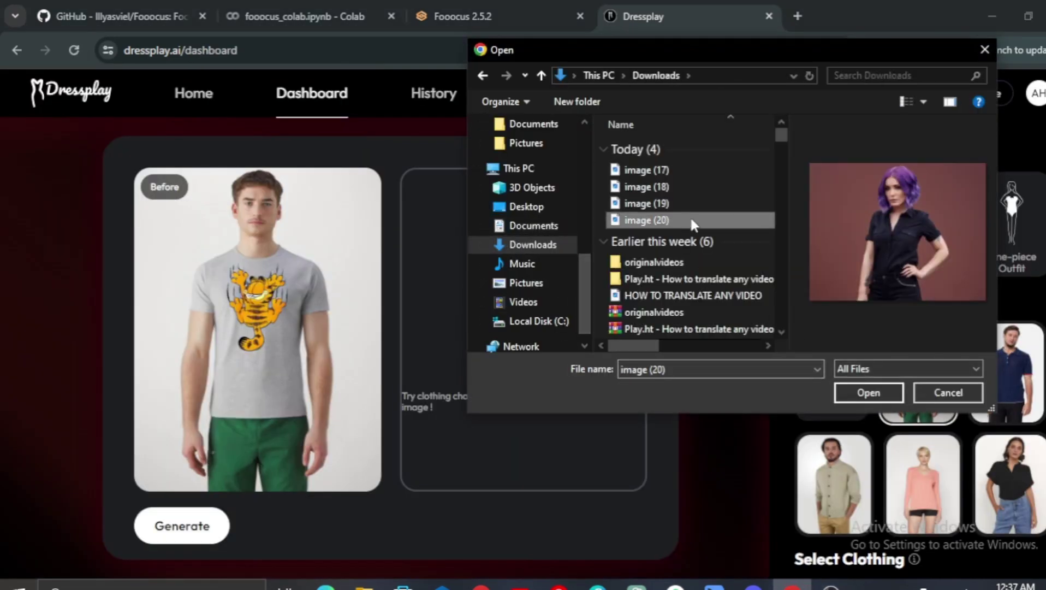
pyautogui.click(866, 393)
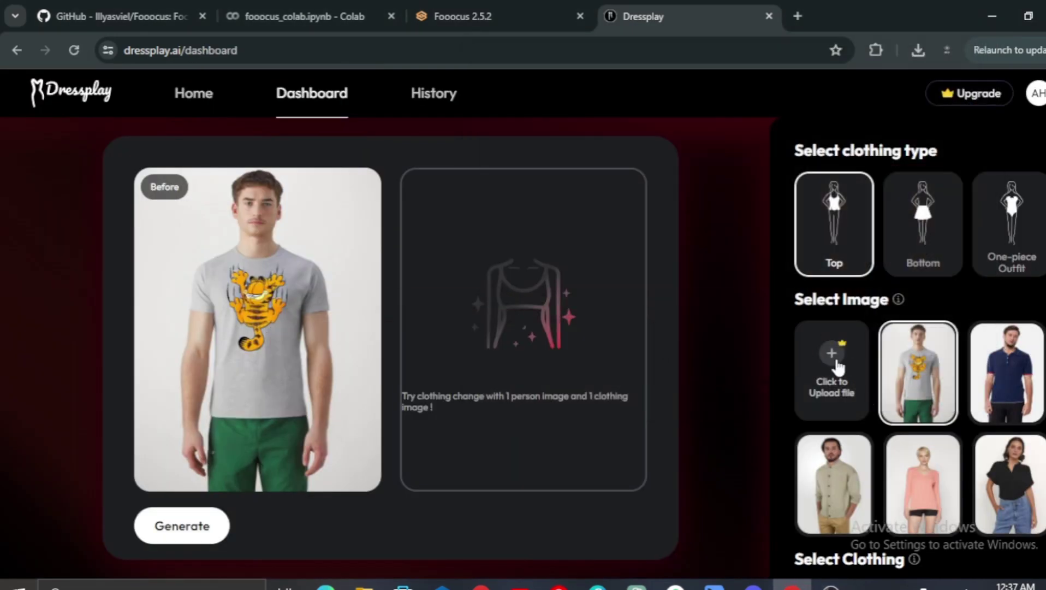
pyautogui.click(838, 364)
pyautogui.click(883, 395)
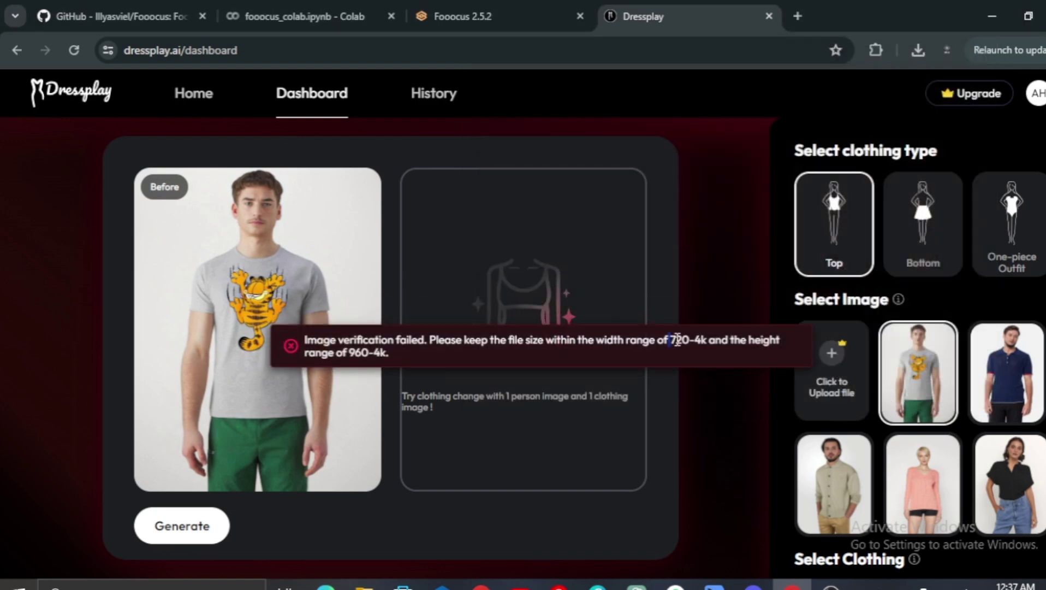
pyautogui.moveTo(745, 342); pyautogui.dragTo(669, 366)
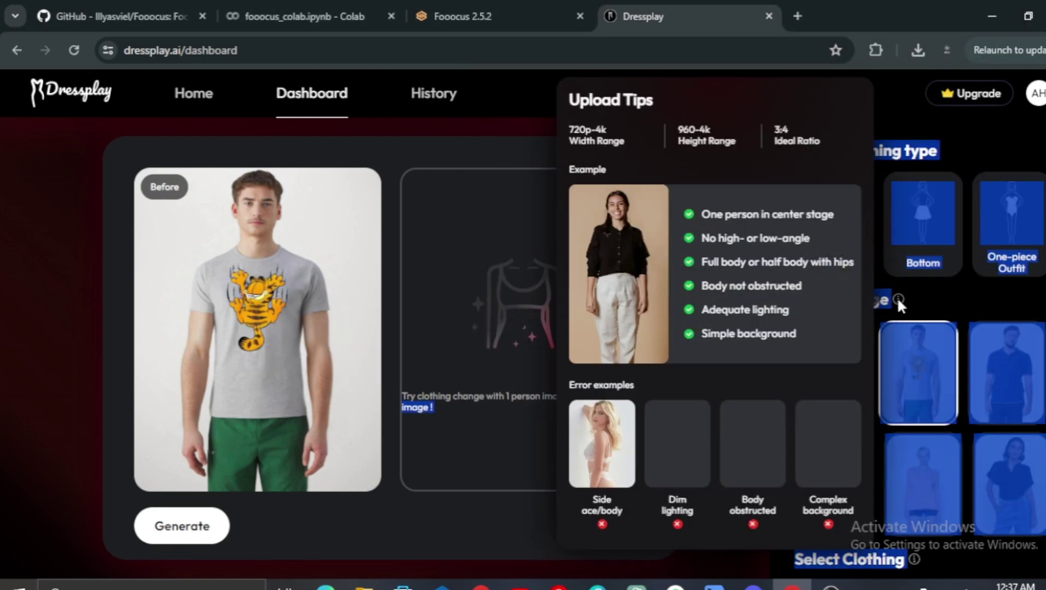
pyautogui.moveTo(898, 299)
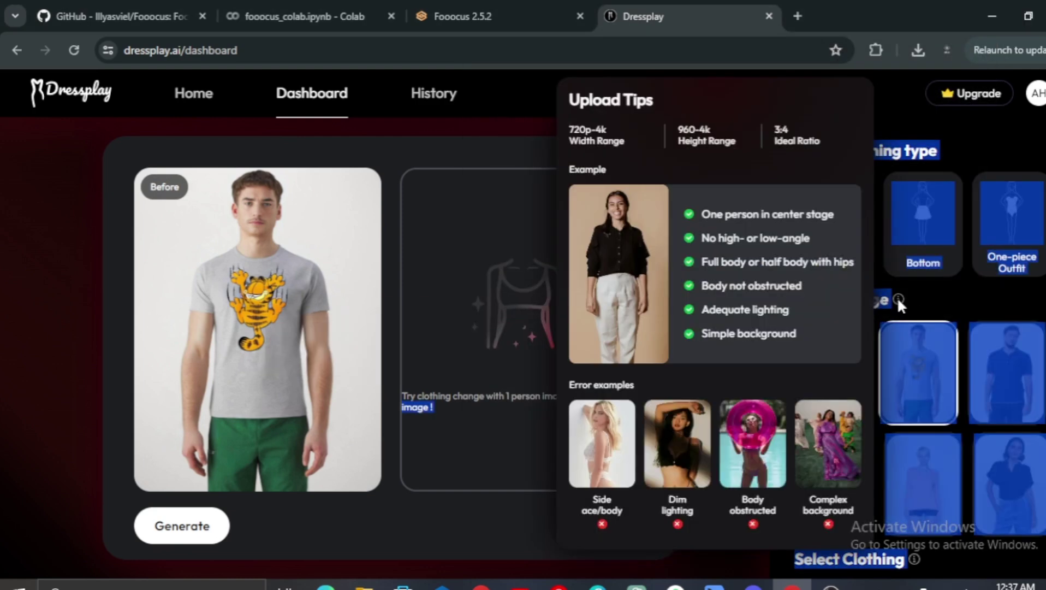
# Step: Search for Canva in a new tab and open the Canva website
pyautogui.click(796, 15)
pyautogui.write('canva')
pyautogui.press('Return')
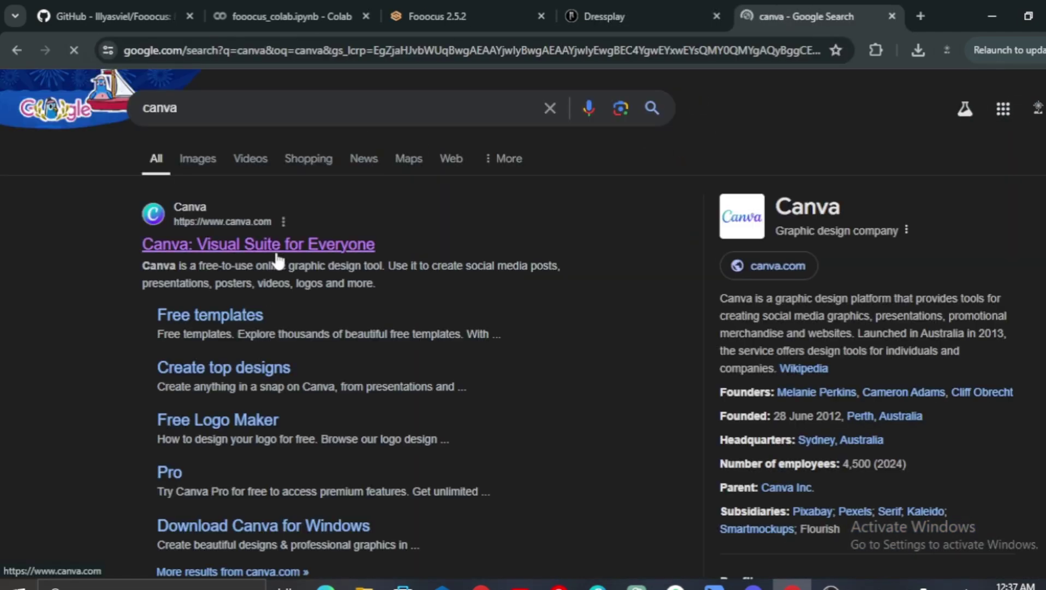
pyautogui.click(276, 249)
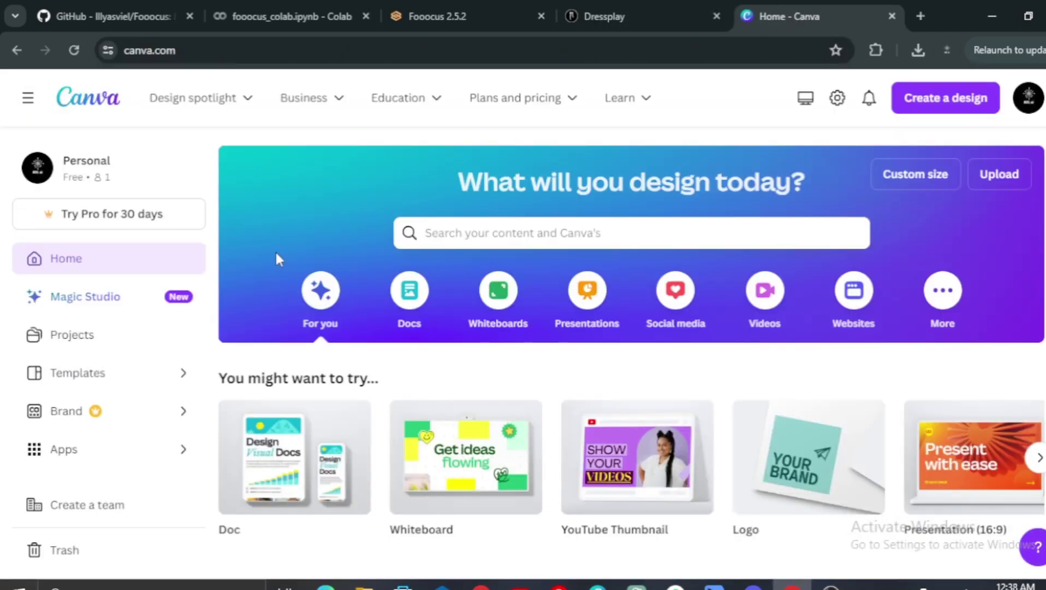
# Step: Create a new Canva design with a custom size of 720 by 960 pixels
pyautogui.click(915, 174)
pyautogui.click(605, 15)
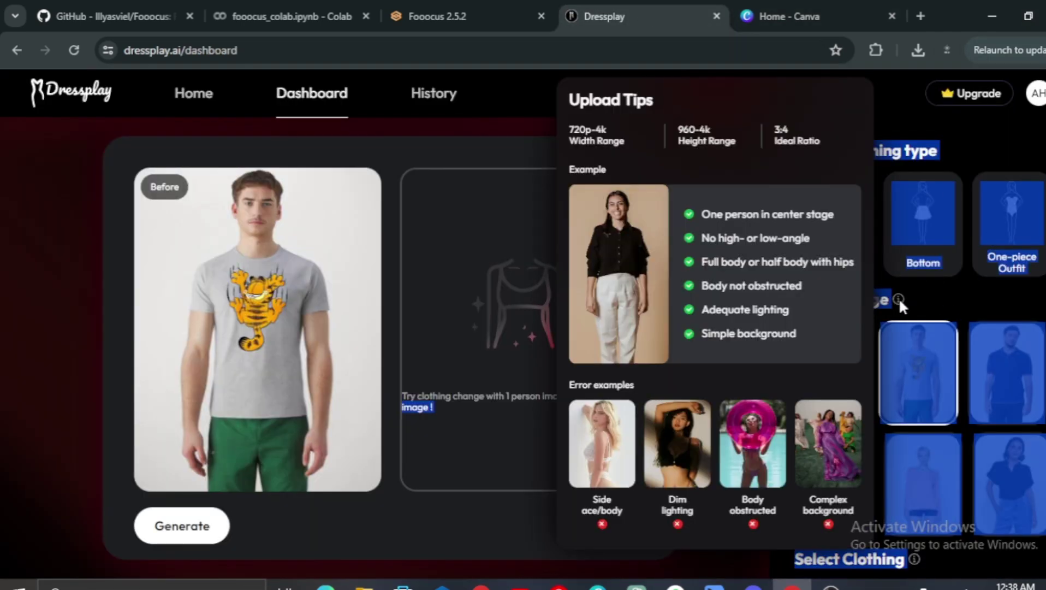
pyautogui.click(792, 13)
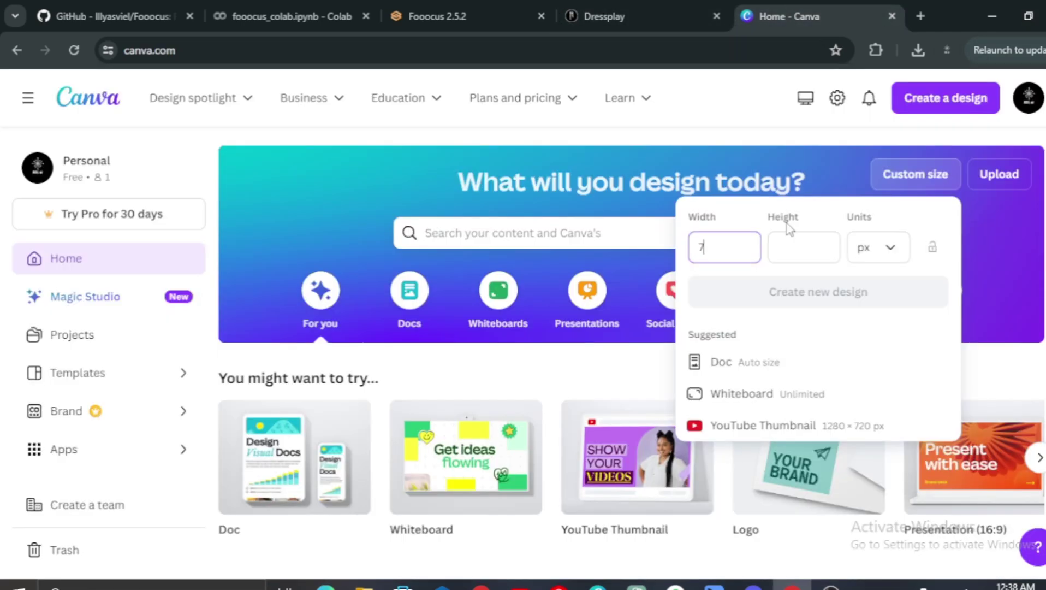
pyautogui.write('20')
pyautogui.click(805, 245)
pyautogui.write('960')
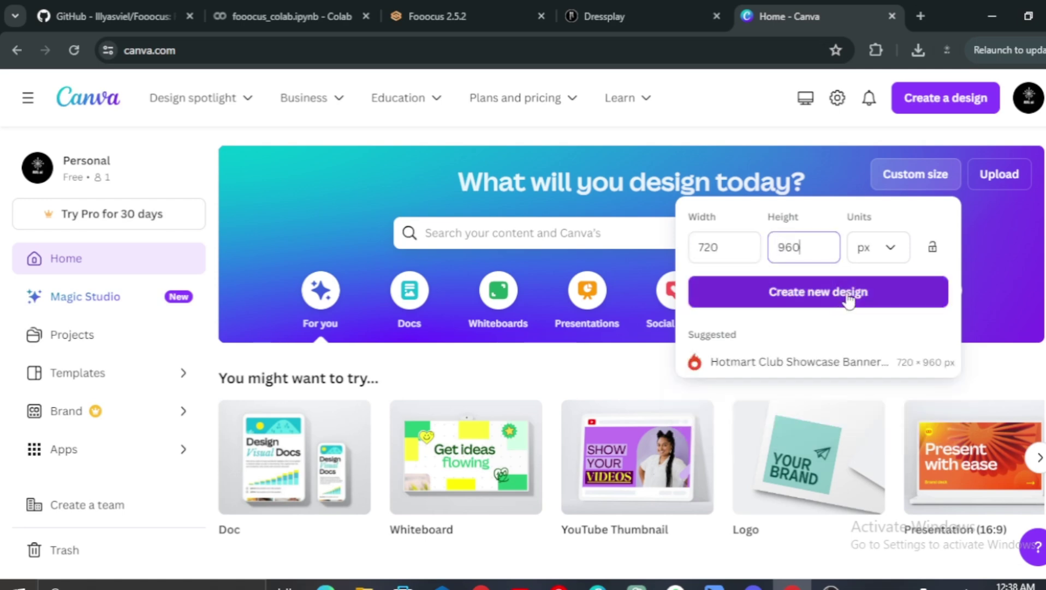
pyautogui.click(852, 295)
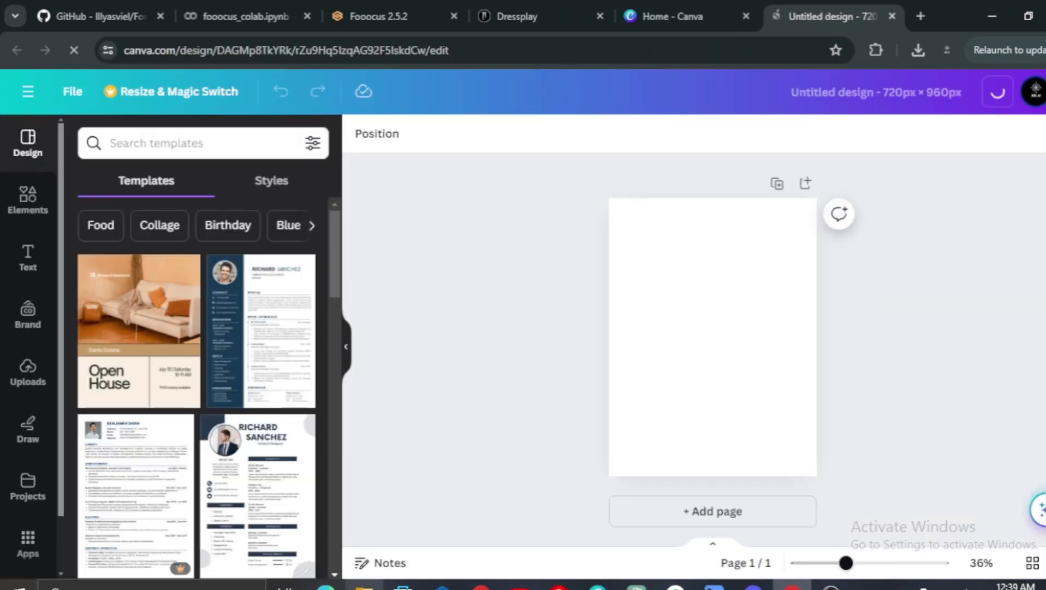
# Step: Place the purple-haired model photo on the page and stretch it to all four page edges
pyautogui.hotkey('alt', 'Tab')
pyautogui.moveTo(958, 311); pyautogui.dragTo(721, 305)
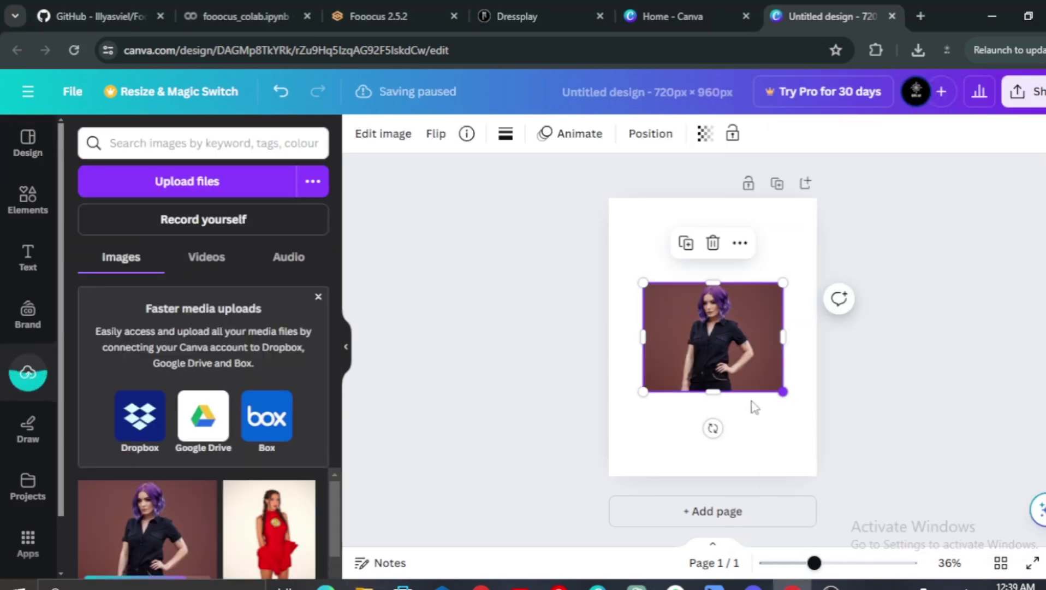
pyautogui.moveTo(712, 391); pyautogui.dragTo(712, 476)
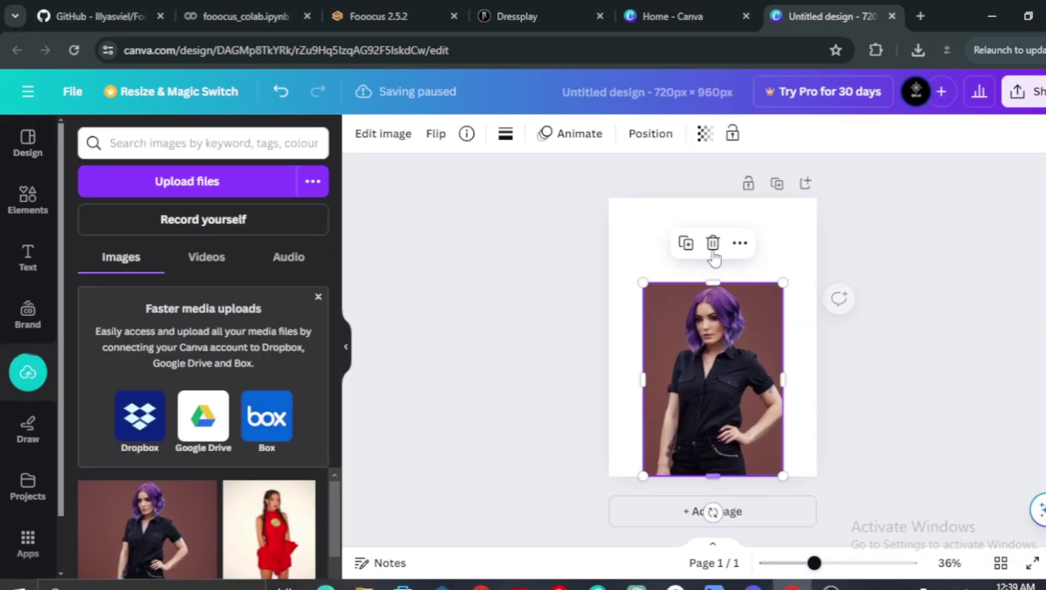
pyautogui.moveTo(712, 283); pyautogui.dragTo(713, 197)
pyautogui.moveTo(783, 336); pyautogui.dragTo(834, 336)
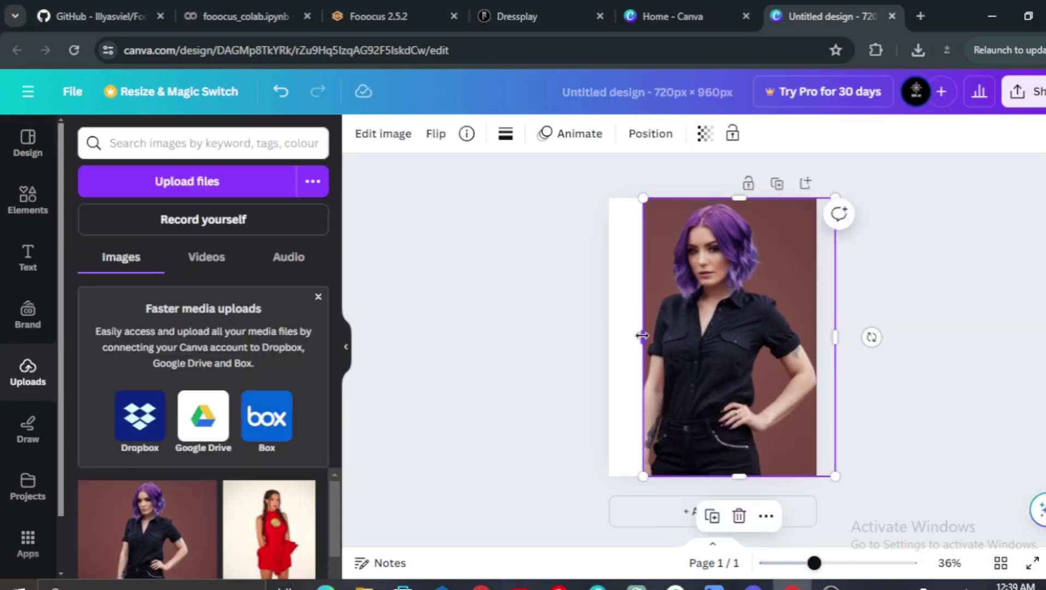
pyautogui.moveTo(642, 336); pyautogui.dragTo(590, 336)
# Step: Download the 720 by 960 design as a PNG
pyautogui.click(1021, 92)
pyautogui.click(827, 512)
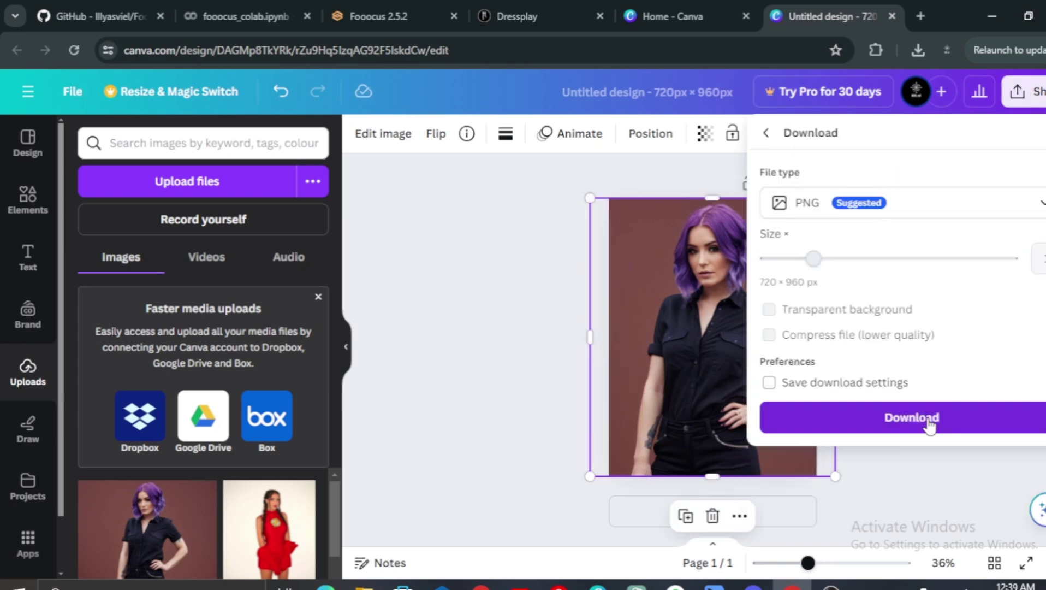
pyautogui.click(944, 417)
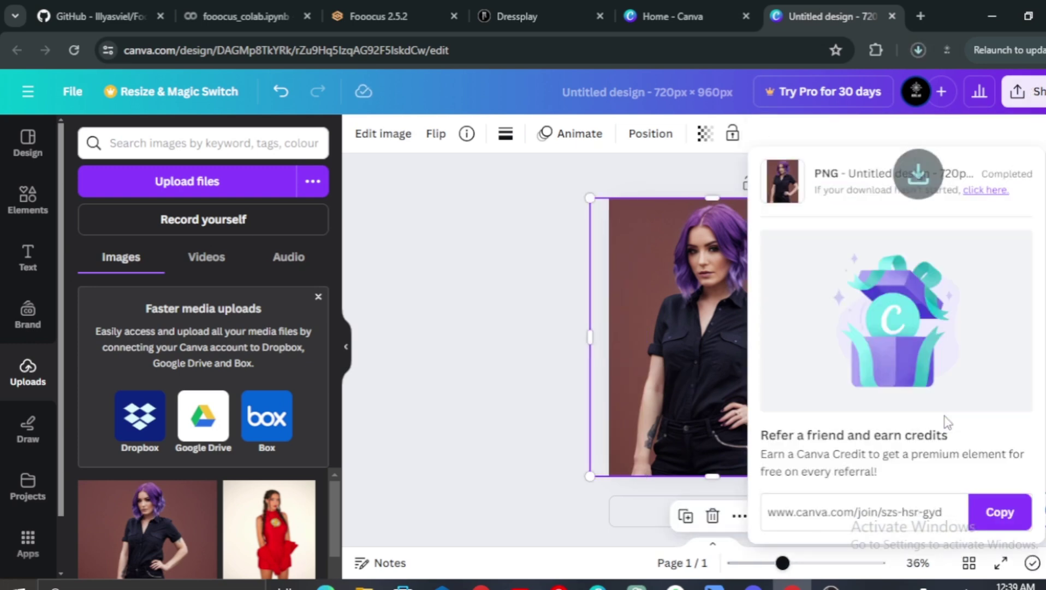
# Step: Add the downloaded design as the Dressplay model image and confirm it
pyautogui.click(495, 7)
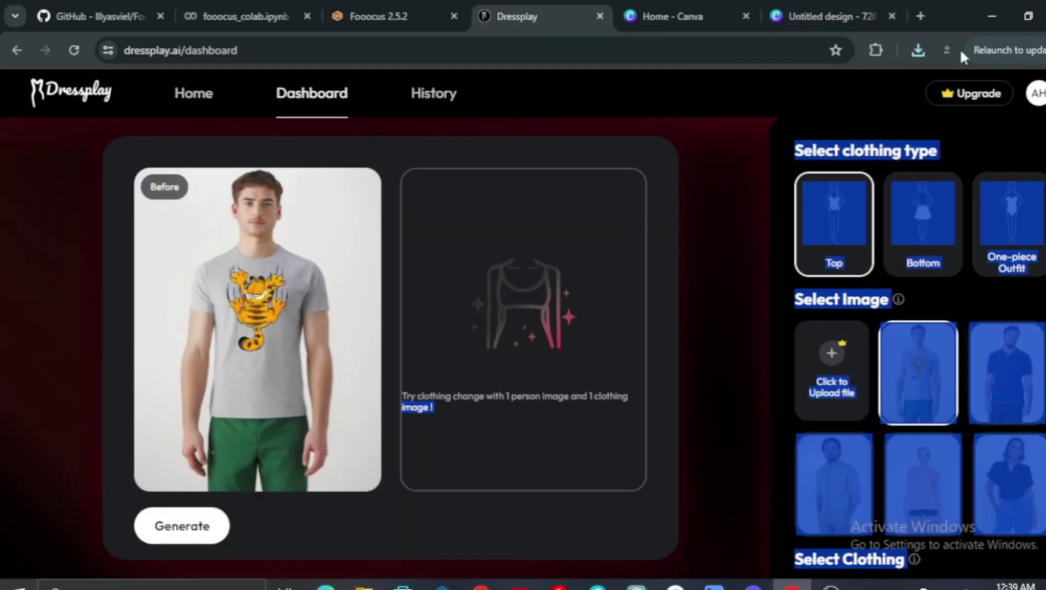
pyautogui.click(917, 49)
pyautogui.moveTo(816, 115); pyautogui.dragTo(828, 354)
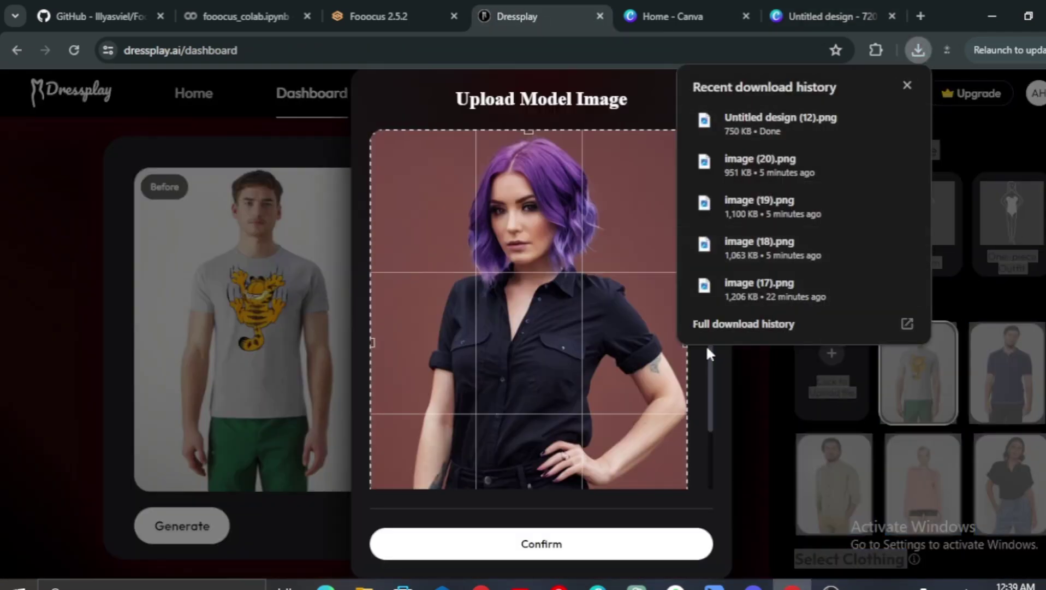
pyautogui.click(674, 540)
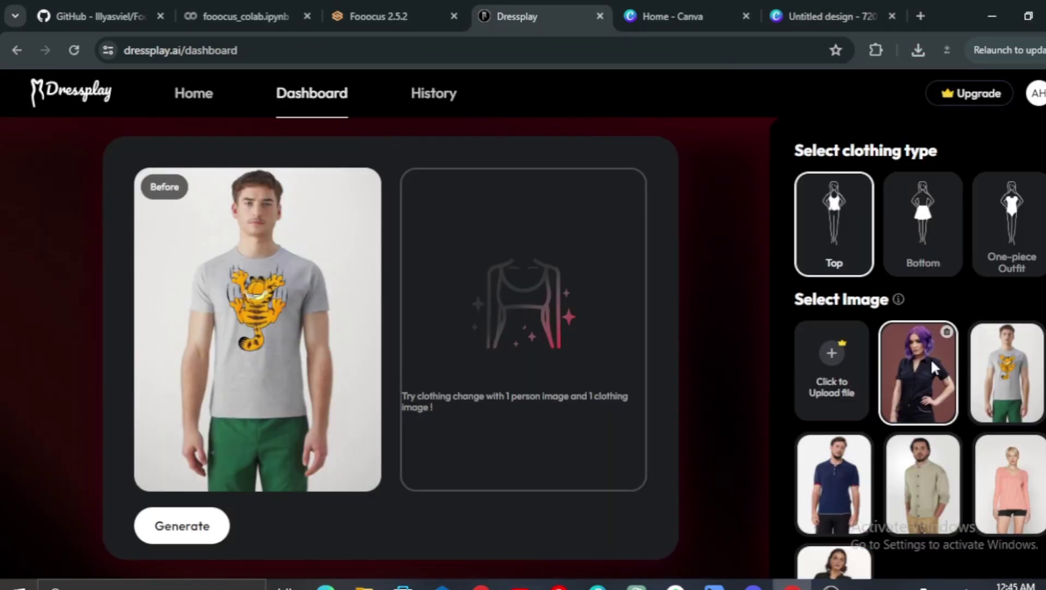
pyautogui.scroll(-4, 916, 358)
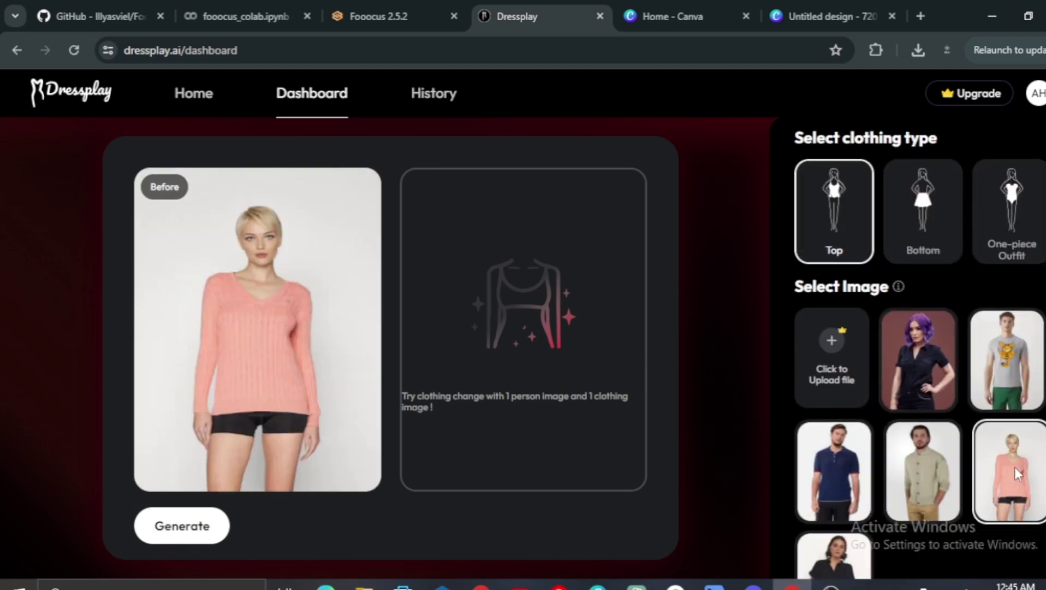
pyautogui.scroll(-5, 923, 378)
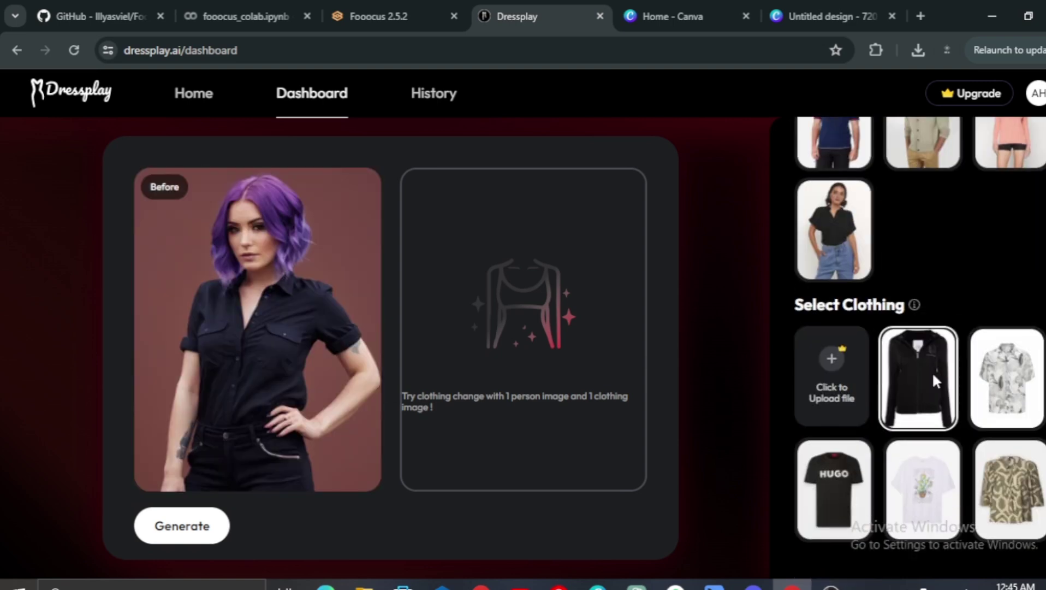
# Step: Choose the khaki patterned shirt and generate the try-on result
pyautogui.click(1013, 484)
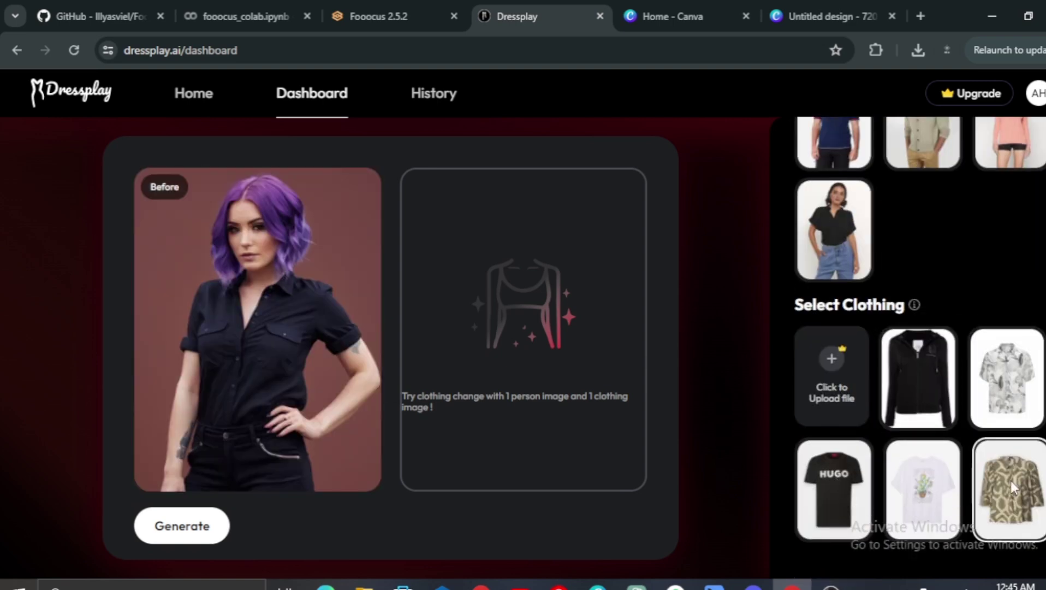
pyautogui.click(186, 529)
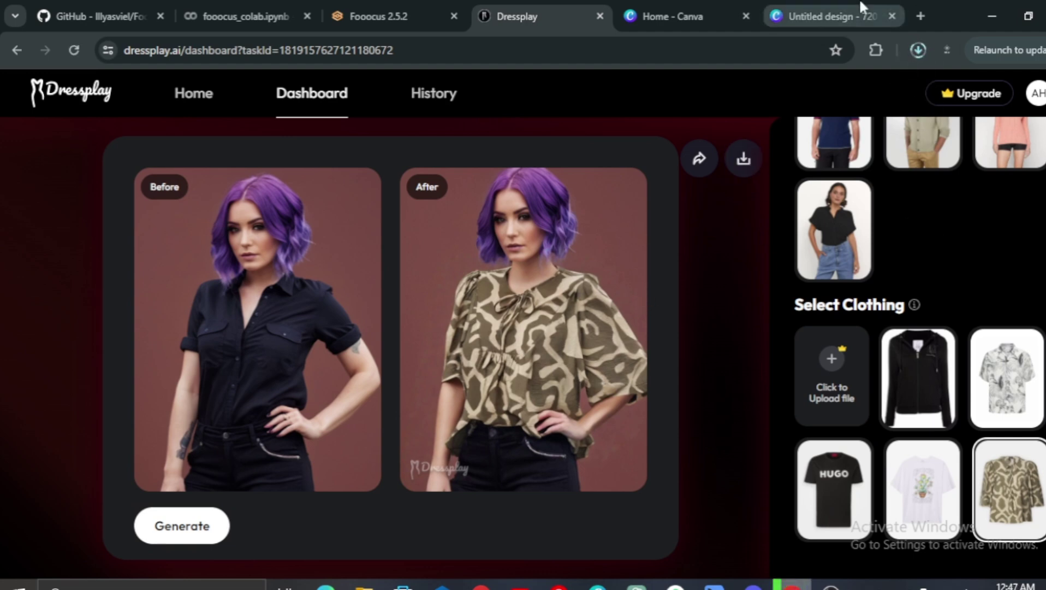
# Step: Run a Google image search for 'nike hoodie'
pyautogui.click(650, 17)
pyautogui.click(619, 51)
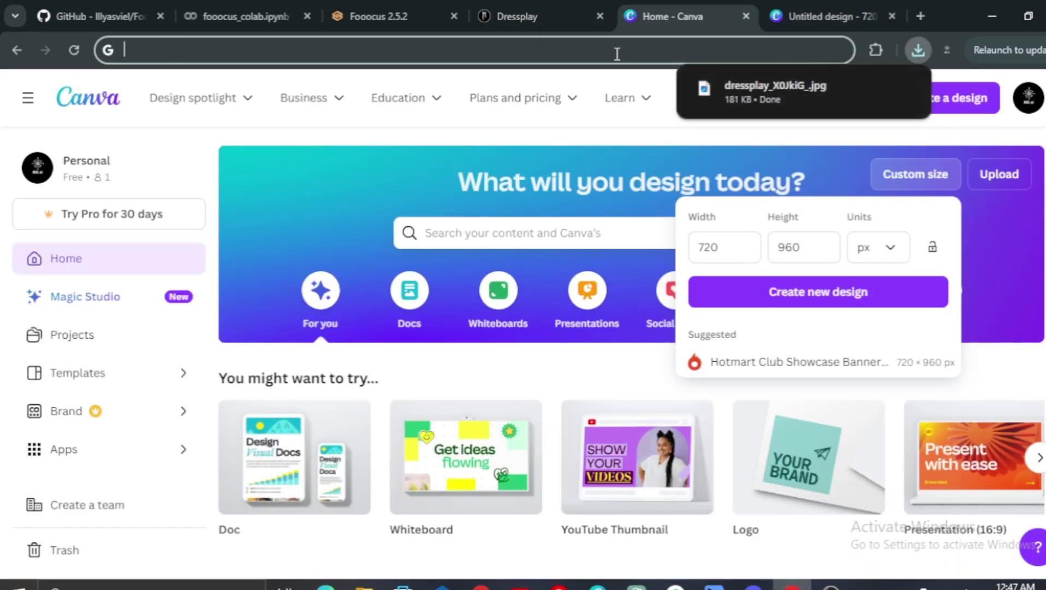
pyautogui.write('nike ')
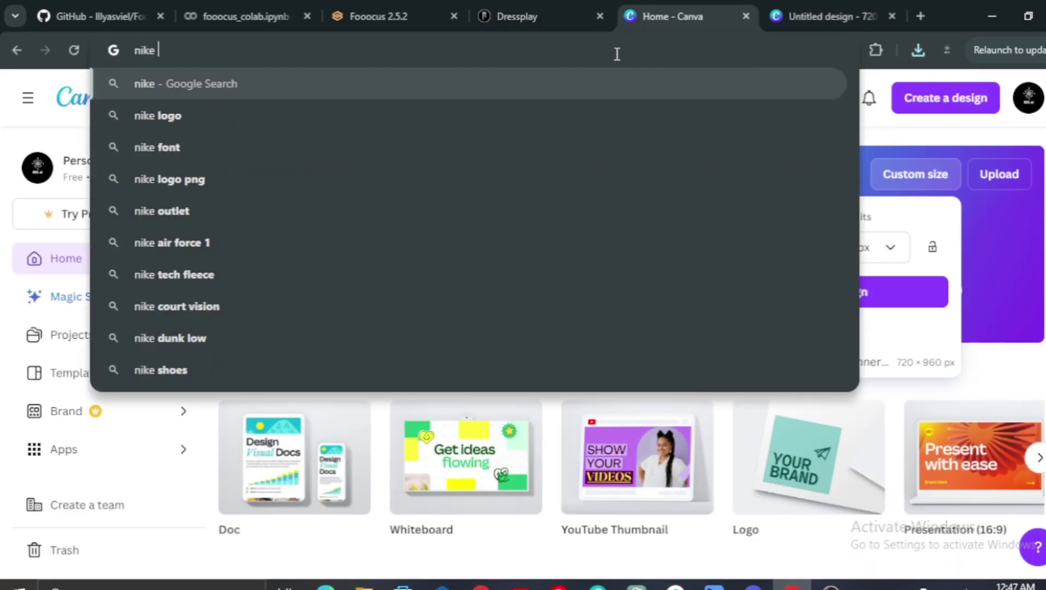
pyautogui.write('die')
pyautogui.press('Return')
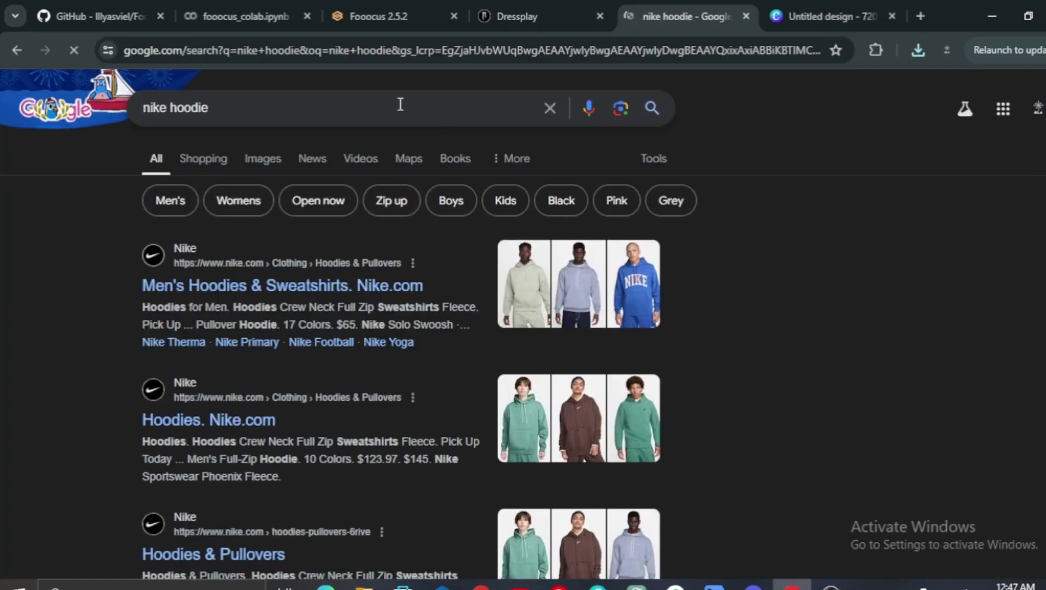
pyautogui.click(262, 158)
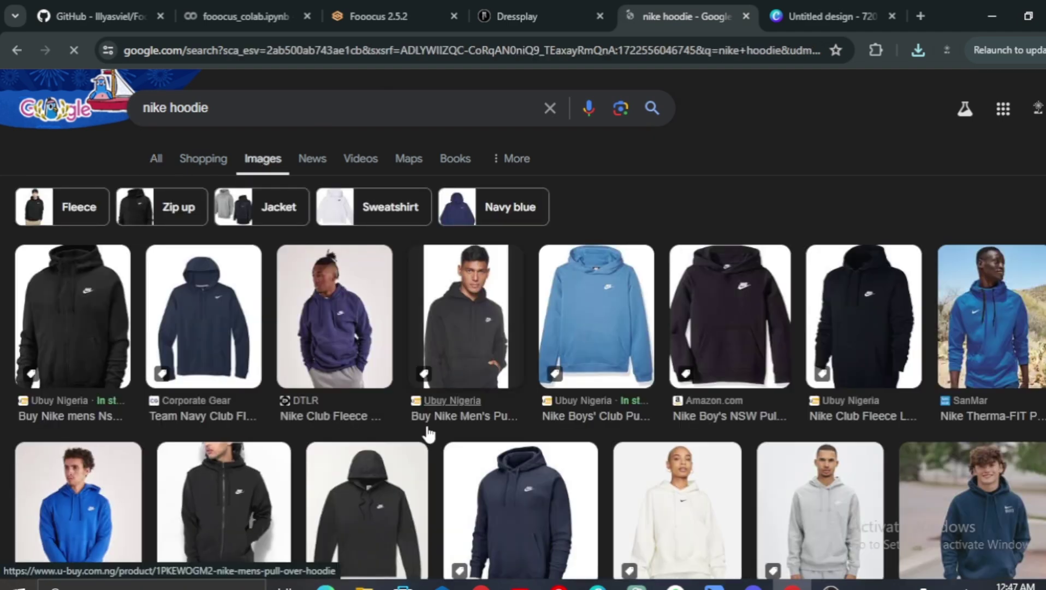
pyautogui.scroll(-3, 428, 432)
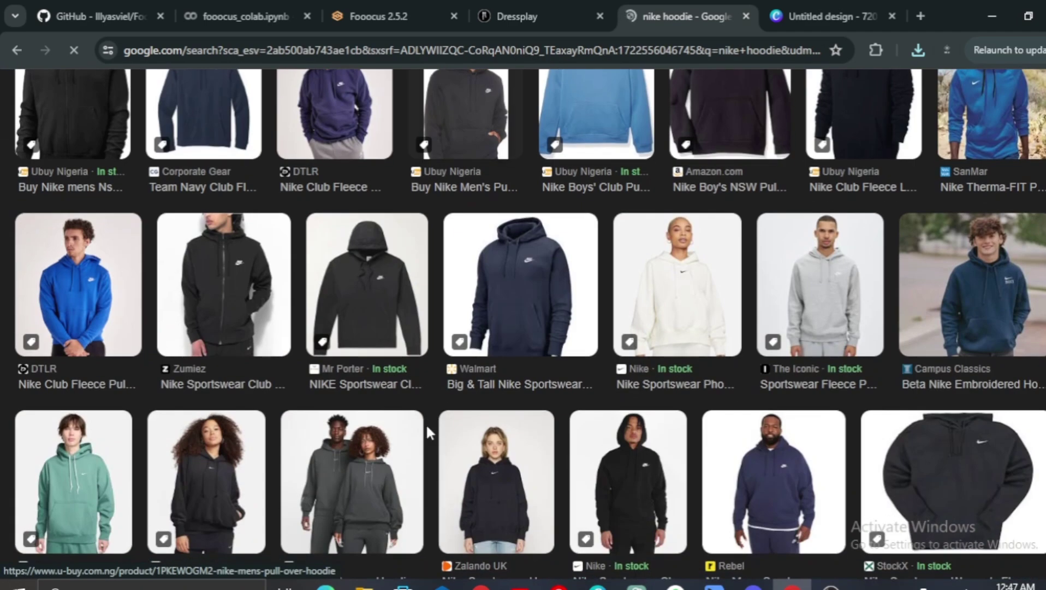
# Step: Preview the black Zalando Nike hoodie photo and choose to save it
pyautogui.click(504, 473)
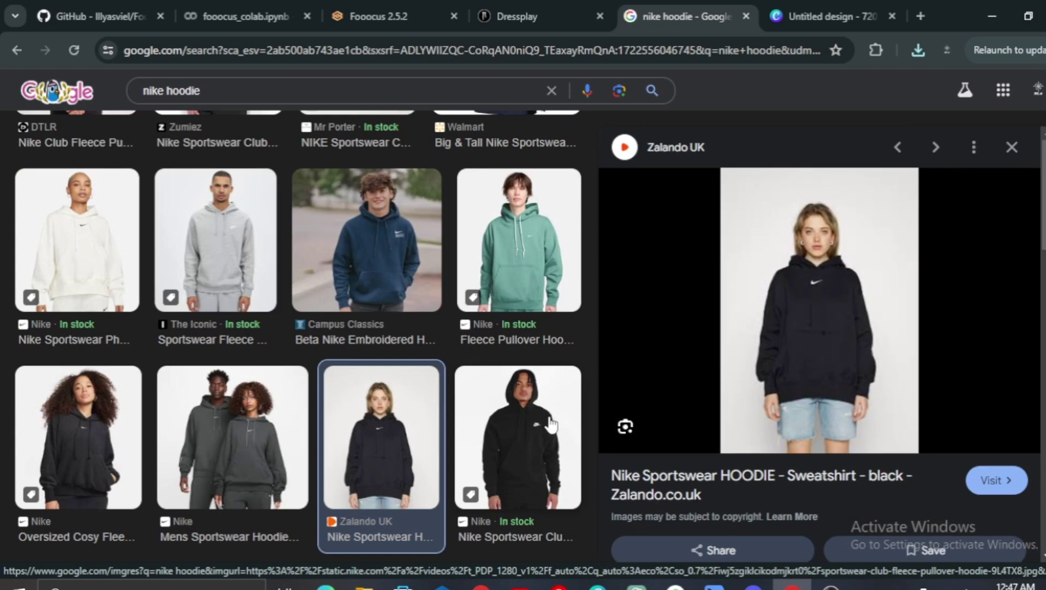
pyautogui.rightClick(772, 355)
pyautogui.click(875, 233)
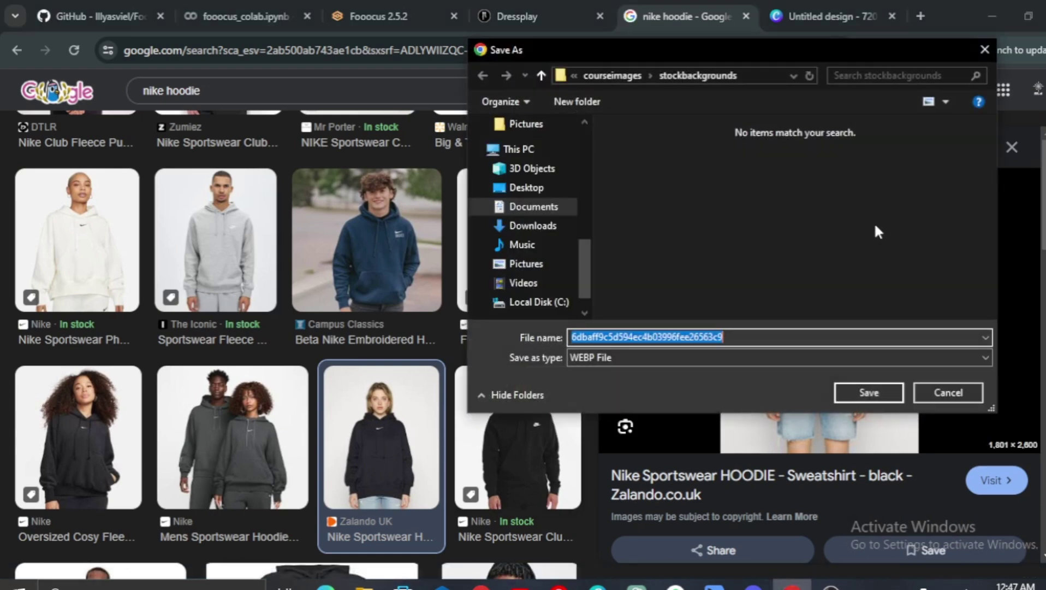
# Step: Save the hoodie photo, add it to the Canva design, and enlarge it to cover the page
pyautogui.click(878, 395)
pyautogui.click(821, 16)
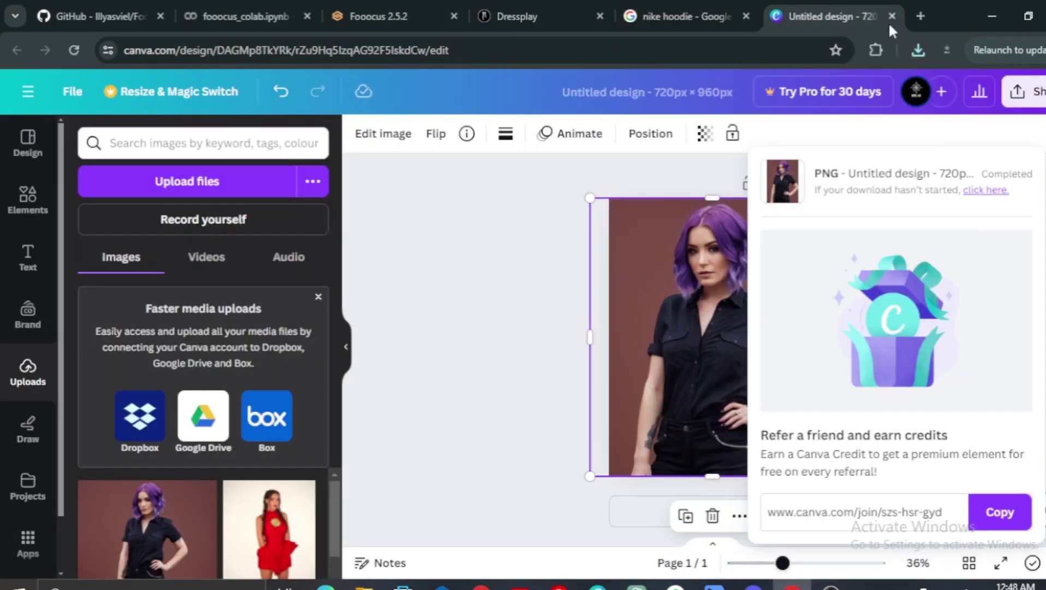
pyautogui.click(917, 50)
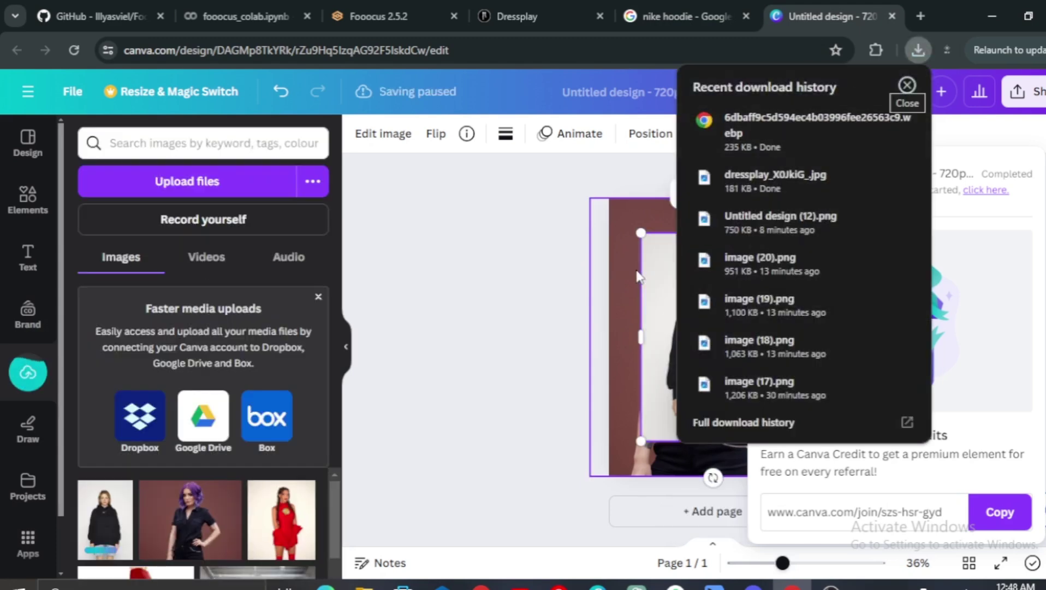
pyautogui.click(640, 276)
pyautogui.moveTo(630, 212); pyautogui.dragTo(608, 184)
pyautogui.moveTo(817, 445); pyautogui.dragTo(840, 519)
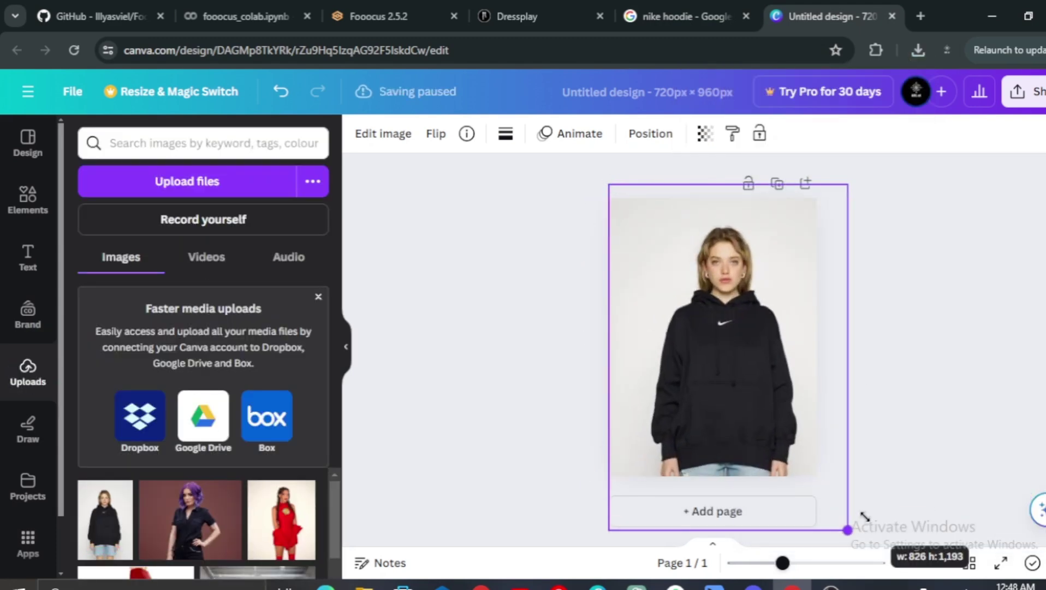
# Step: Download the hoodie design as a PNG
pyautogui.click(1017, 97)
pyautogui.click(821, 510)
pyautogui.click(923, 425)
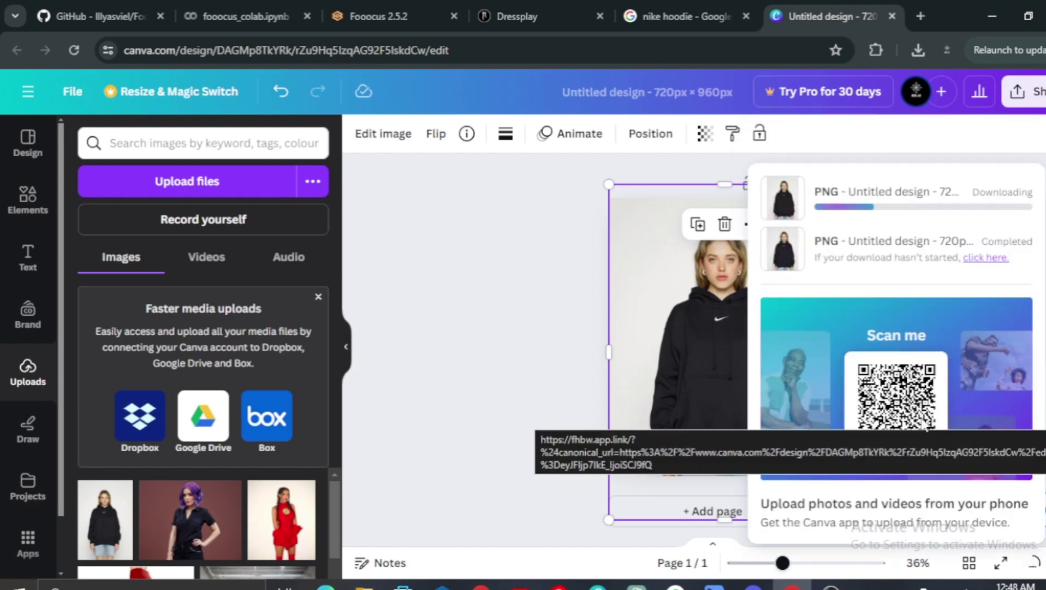
# Step: Bring the downloaded hoodie file into Dressplay's upload area, cancelling it as a model upload
pyautogui.click(523, 16)
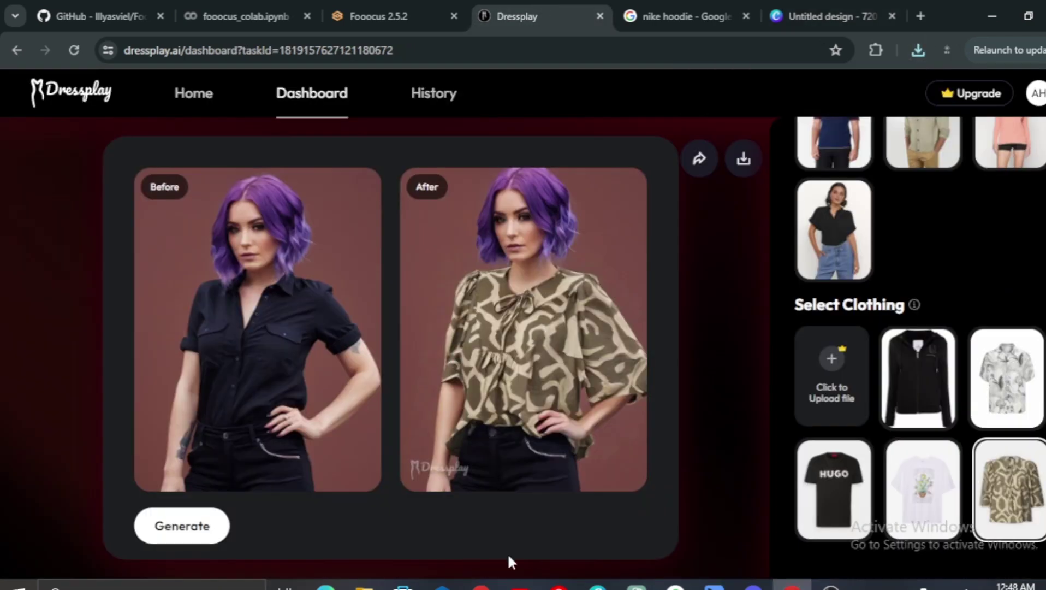
pyautogui.click(363, 584)
pyautogui.moveTo(996, 117); pyautogui.dragTo(456, 192)
pyautogui.moveTo(518, 280); pyautogui.dragTo(864, 409)
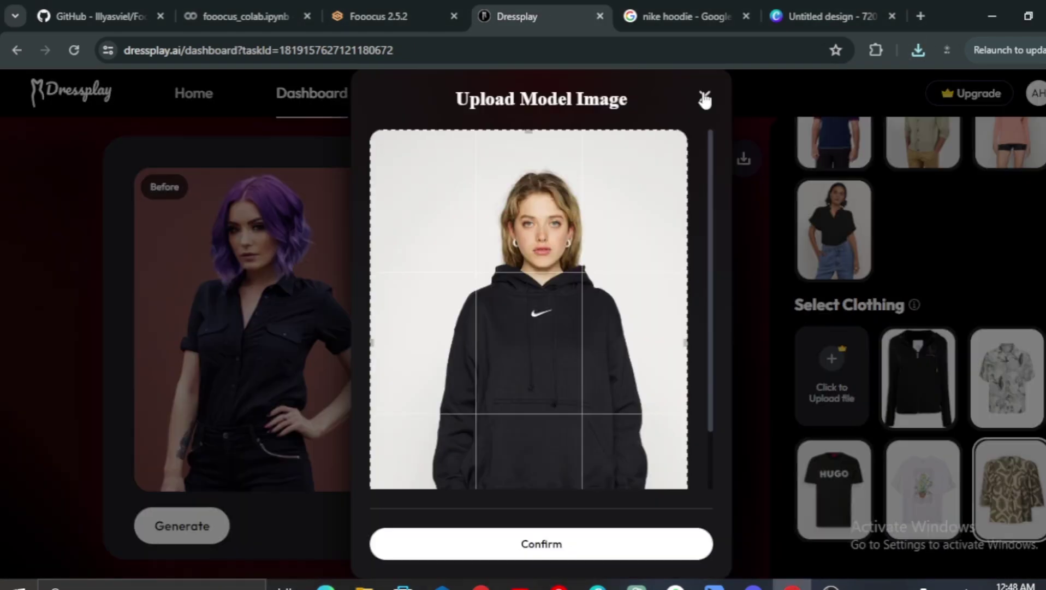
pyautogui.click(707, 99)
# Step: Upload the hoodie image as the clothing and confirm it
pyautogui.click(833, 373)
pyautogui.click(660, 186)
pyautogui.click(666, 286)
pyautogui.click(868, 392)
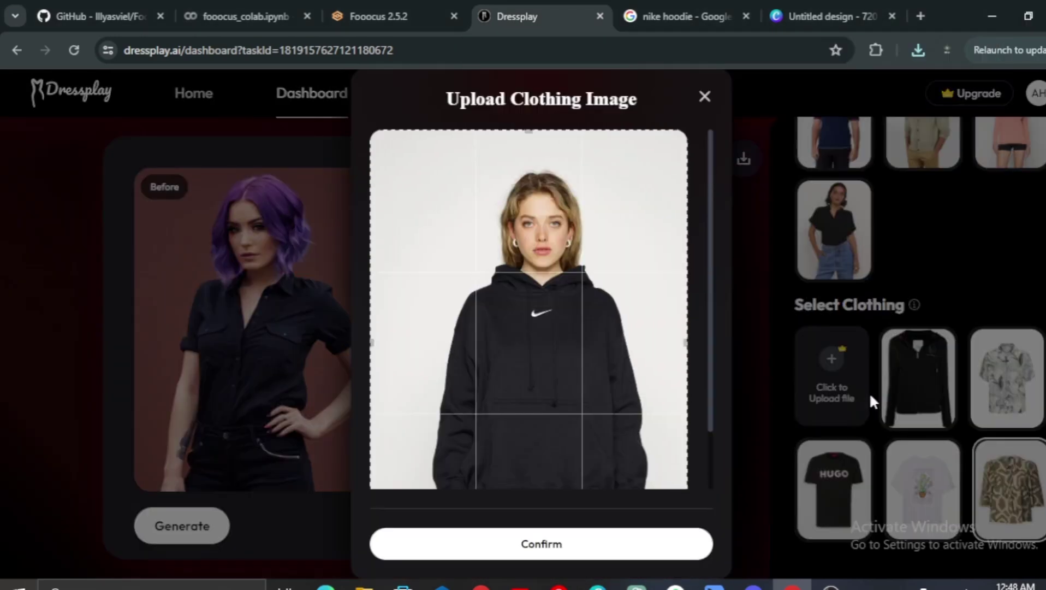
pyautogui.click(641, 545)
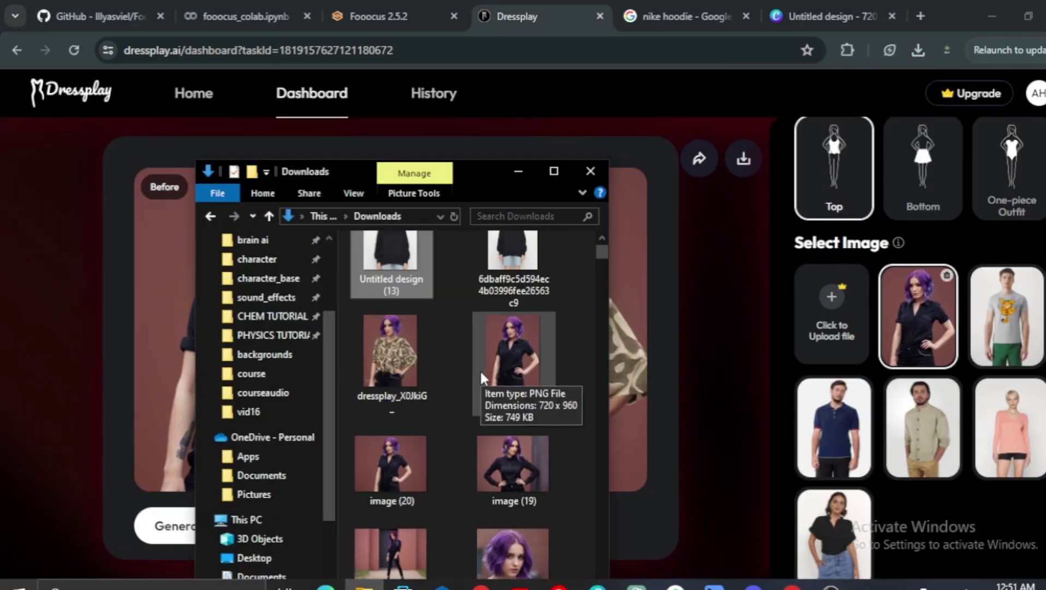
pyautogui.click(930, 226)
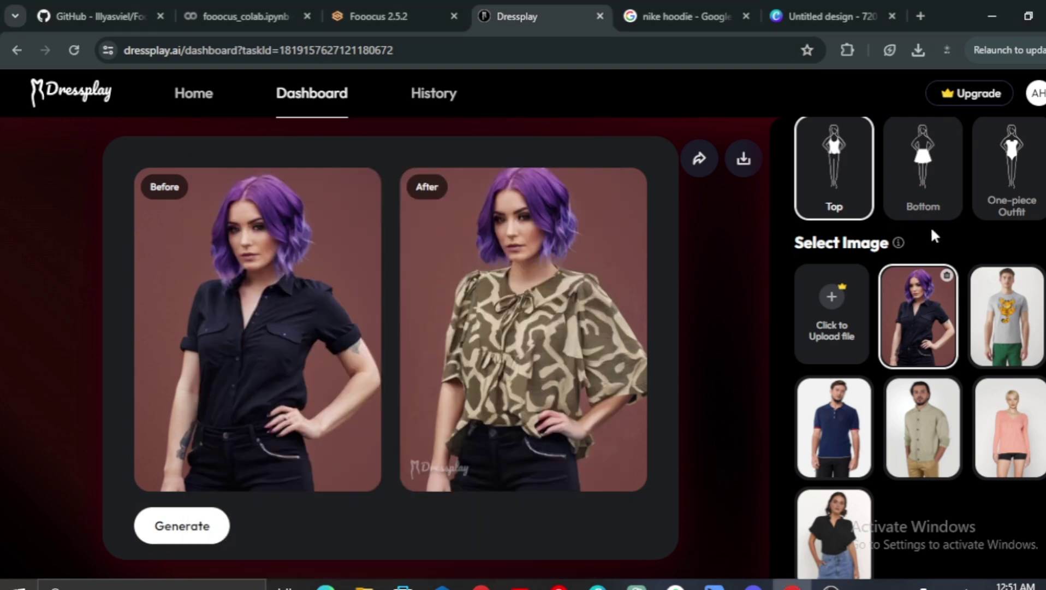
pyautogui.scroll(1, 929, 226)
# Step: Generate the Nike hoodie try-on and switch to the Canva design
pyautogui.click(184, 525)
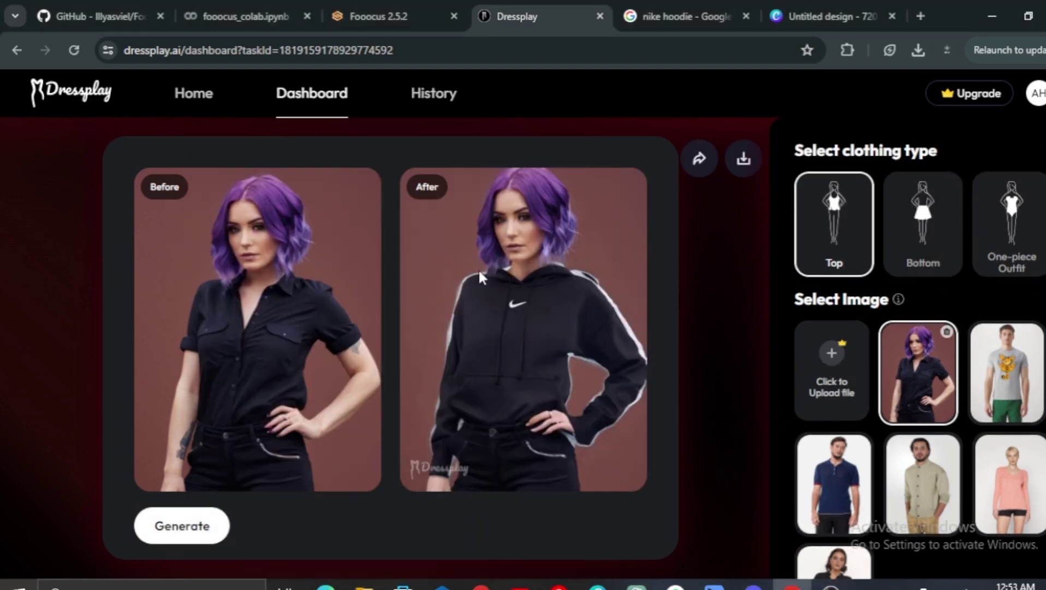
pyautogui.click(825, 15)
# Step: In a new tab, drop the hoodie photo from Downloads into Adobe Express for background removal
pyautogui.click(921, 14)
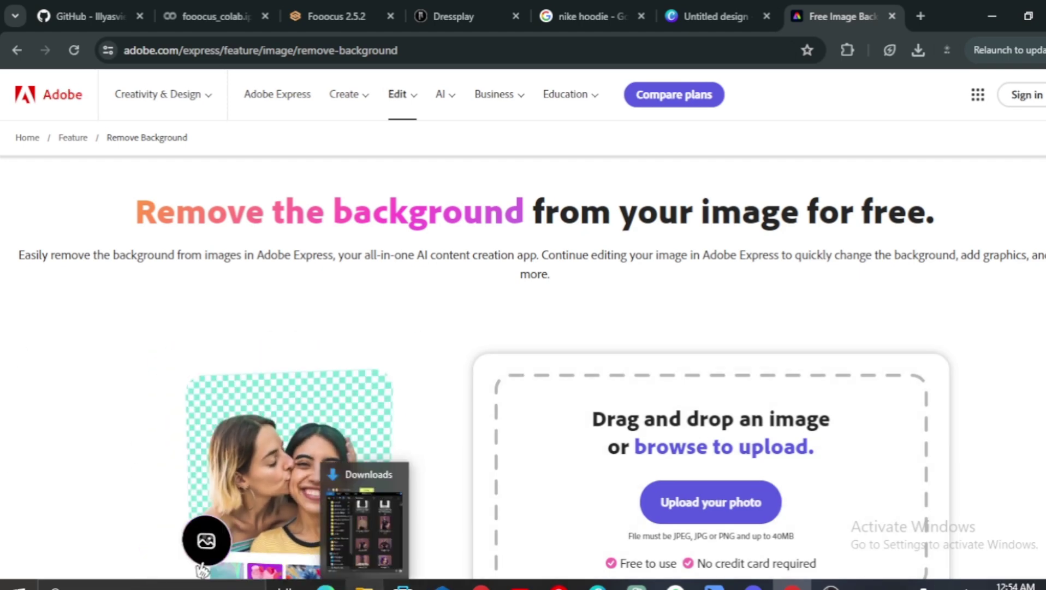
pyautogui.click(363, 585)
pyautogui.moveTo(462, 173); pyautogui.dragTo(424, 145)
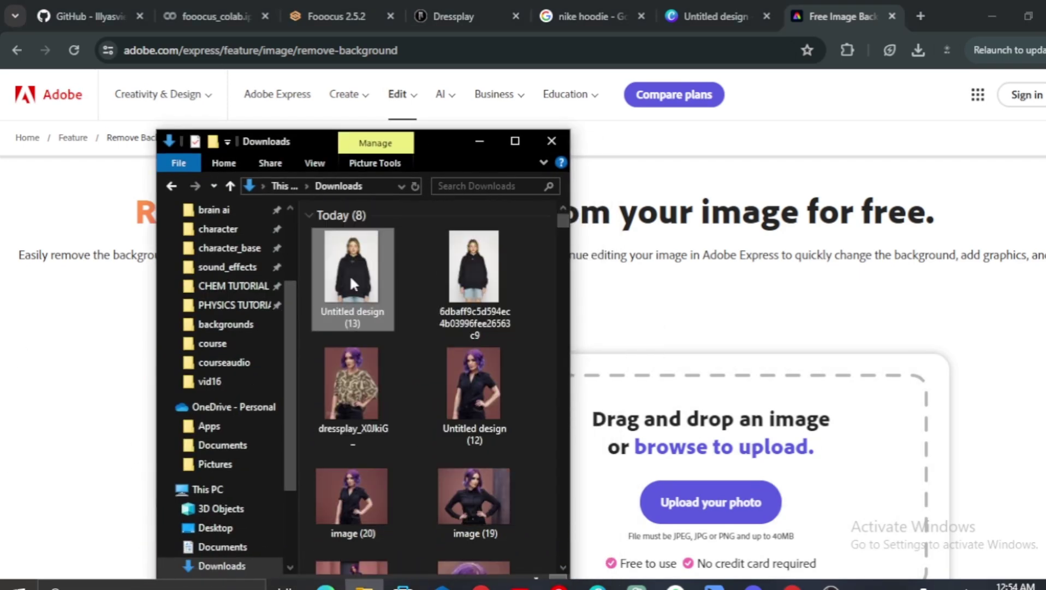
pyautogui.moveTo(357, 245); pyautogui.dragTo(722, 463)
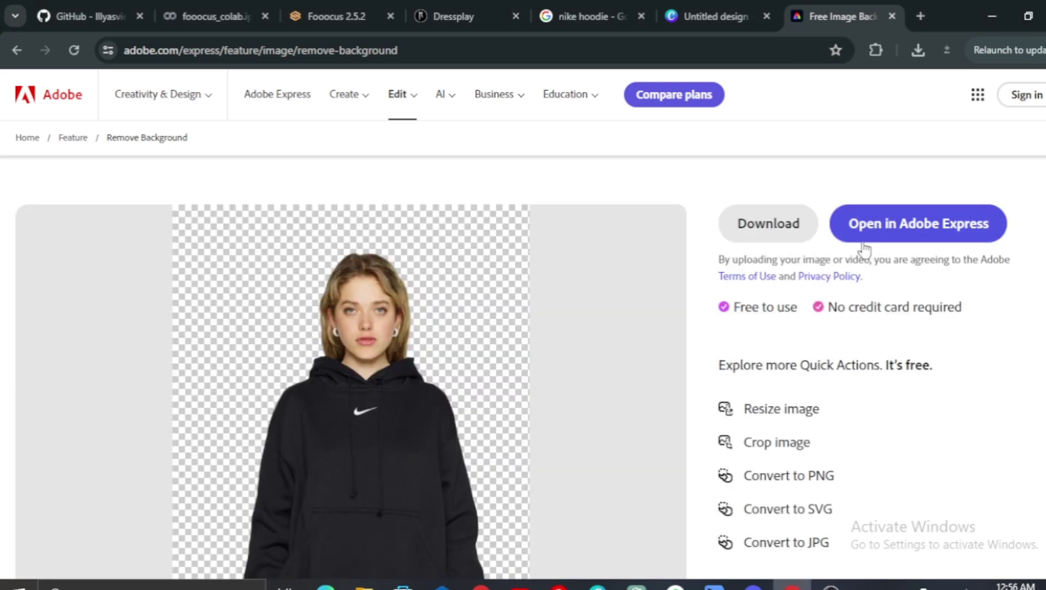
# Step: Download the background-free hoodie image and check the download finished
pyautogui.click(758, 228)
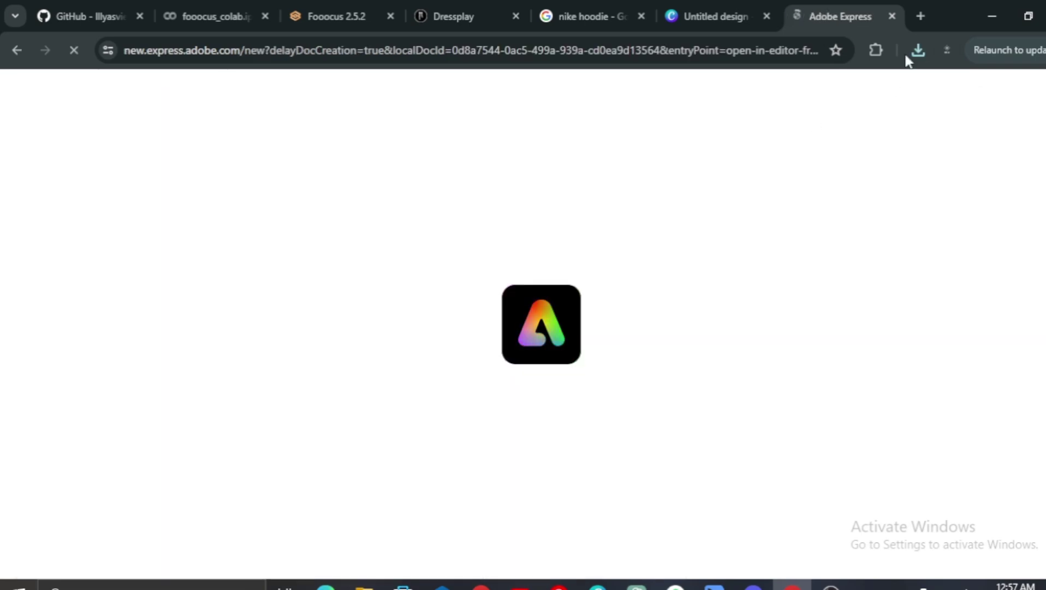
pyautogui.click(918, 49)
pyautogui.click(595, 203)
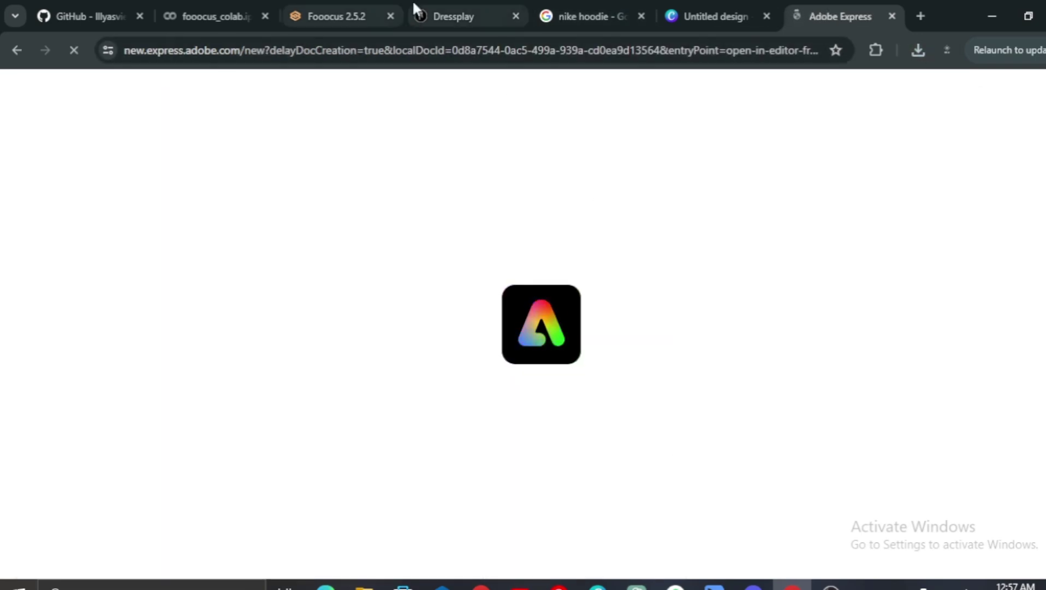
# Step: Upload the cut-out hoodie file (13) as clothing and regenerate the try-on
pyautogui.click(446, 16)
pyautogui.scroll(-5, 806, 286)
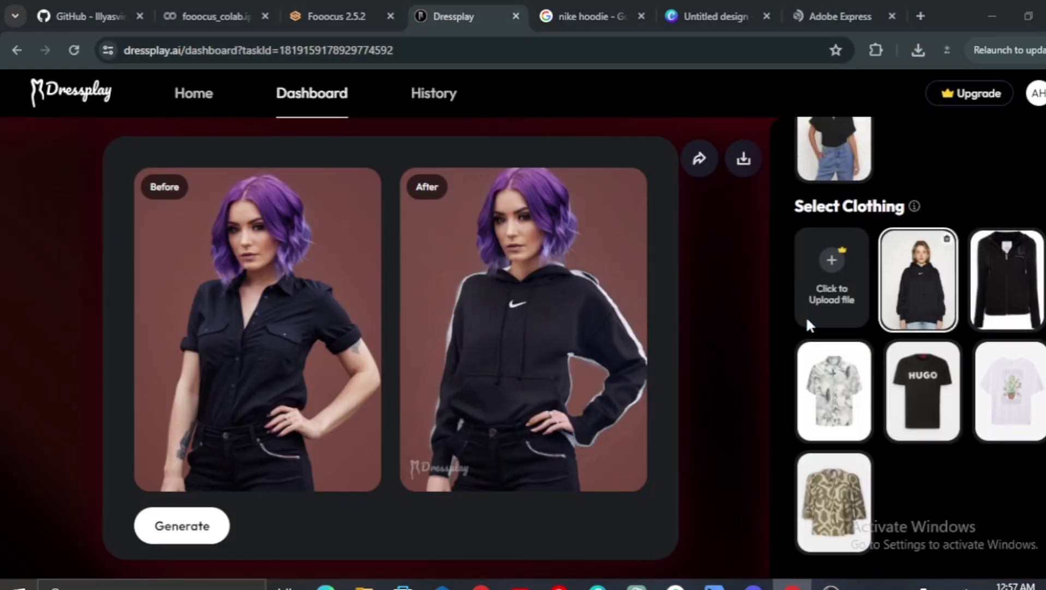
pyautogui.click(816, 300)
pyautogui.click(858, 390)
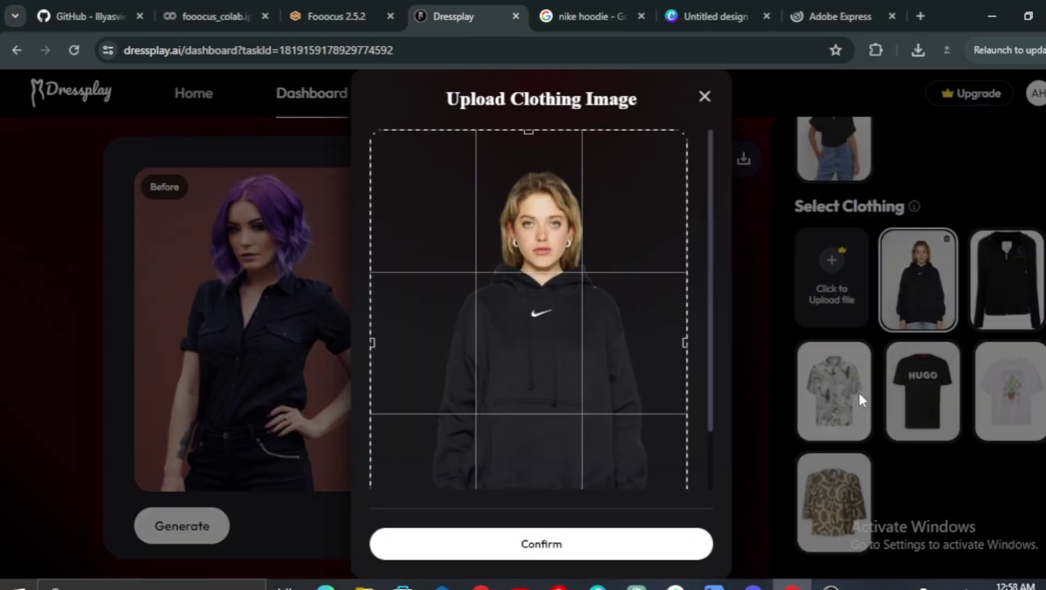
pyautogui.click(628, 548)
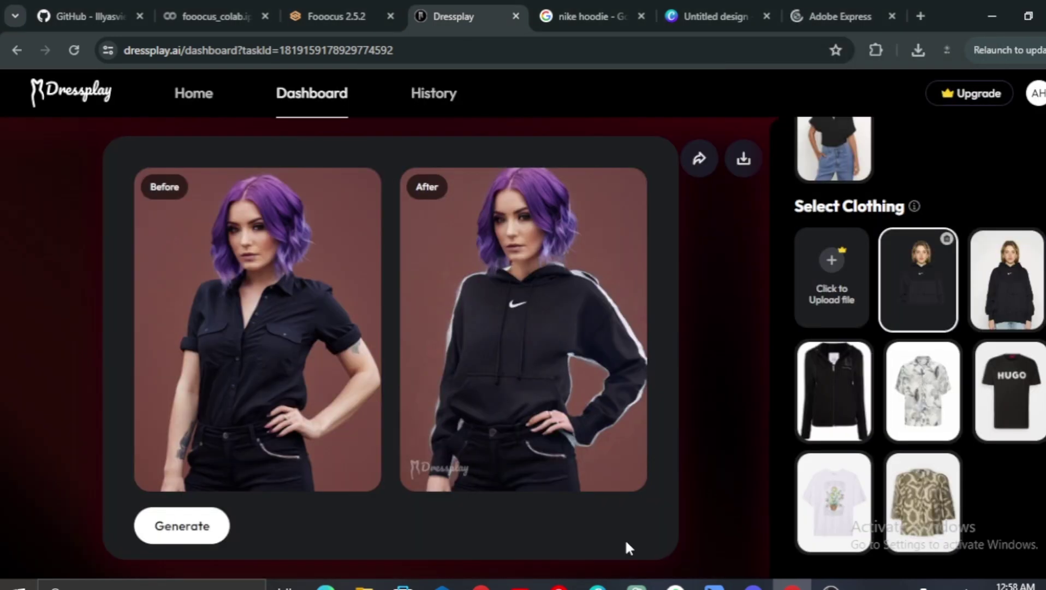
pyautogui.click(185, 529)
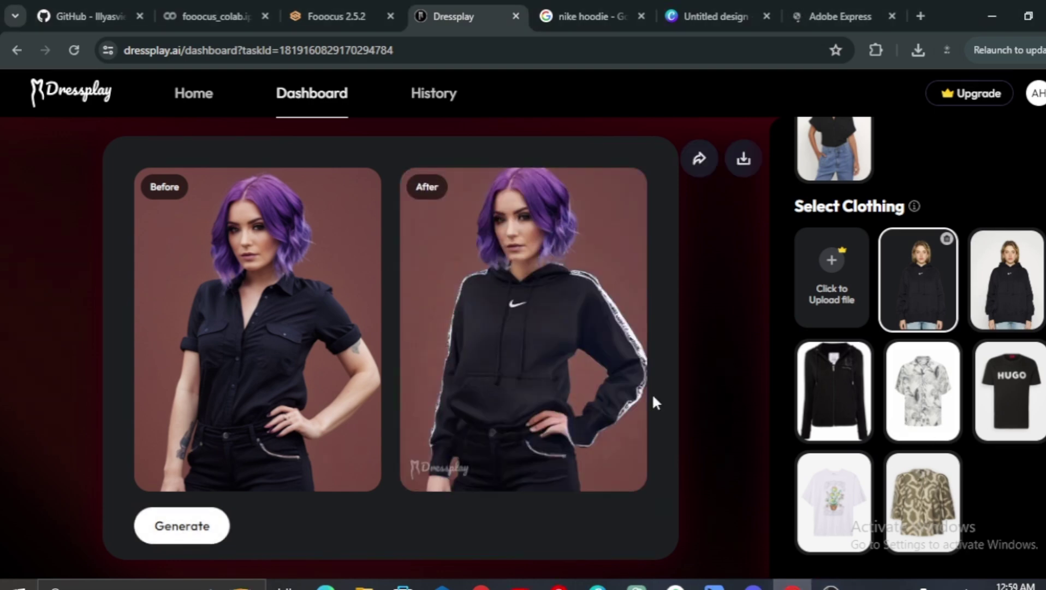
# Step: Zoom the page out, switch the clothing type to Bottom, then go to the Canva design
pyautogui.hotkey('ctrl', '-')
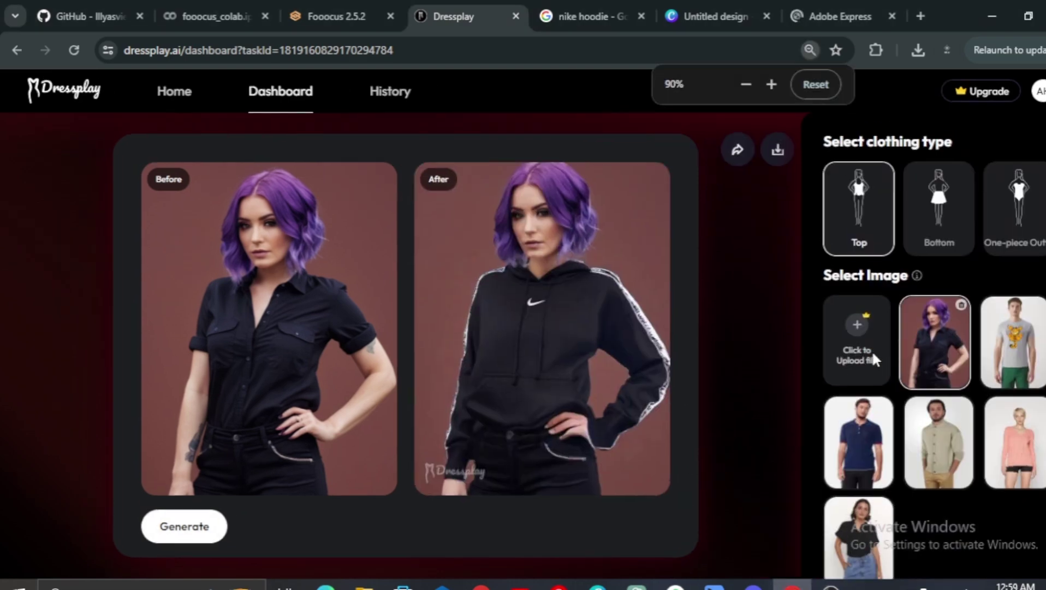
pyautogui.click(921, 191)
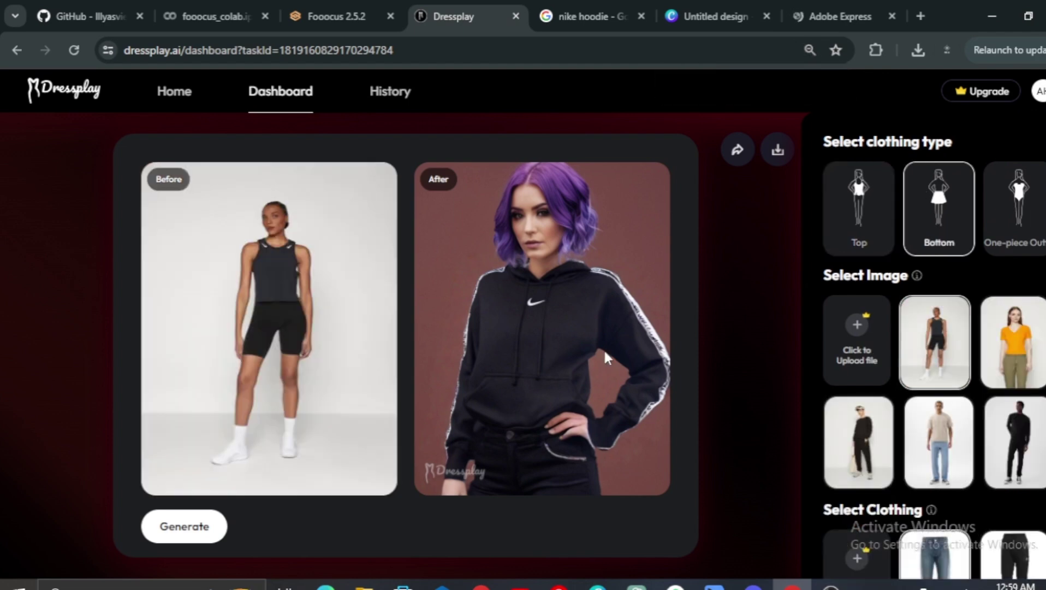
pyautogui.click(715, 15)
# Step: Place the full-body purple-haired model photo on the page and resize it to fill the page
pyautogui.click(364, 579)
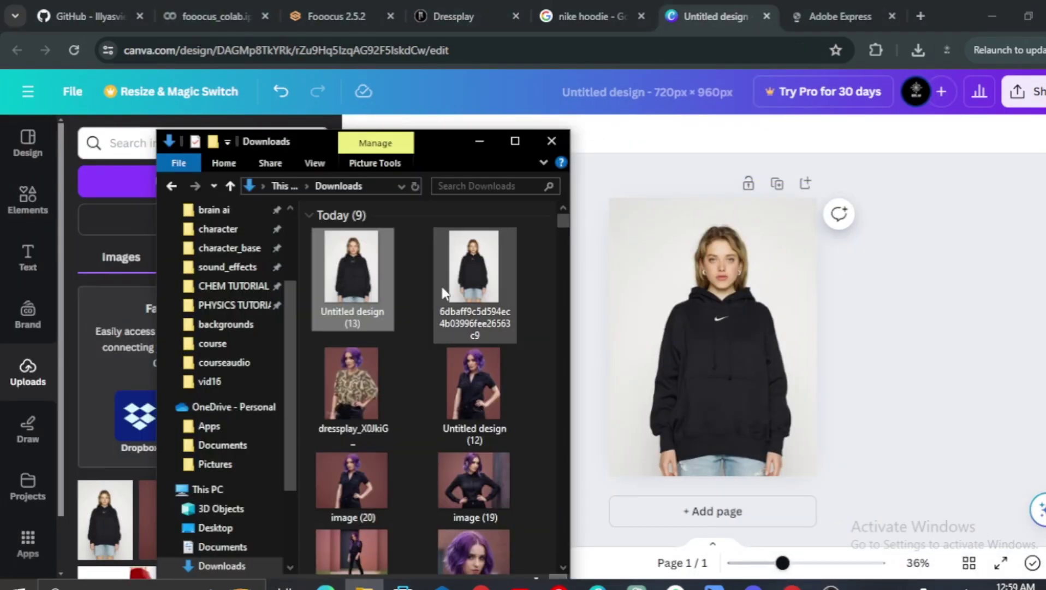
pyautogui.moveTo(348, 554); pyautogui.dragTo(681, 405)
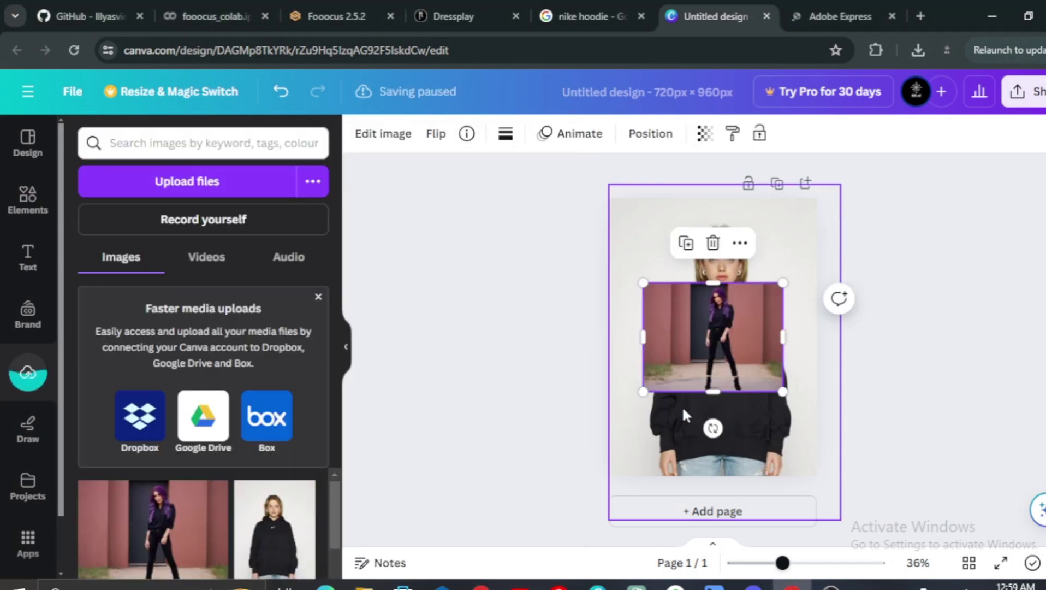
pyautogui.moveTo(783, 391); pyautogui.dragTo(855, 449)
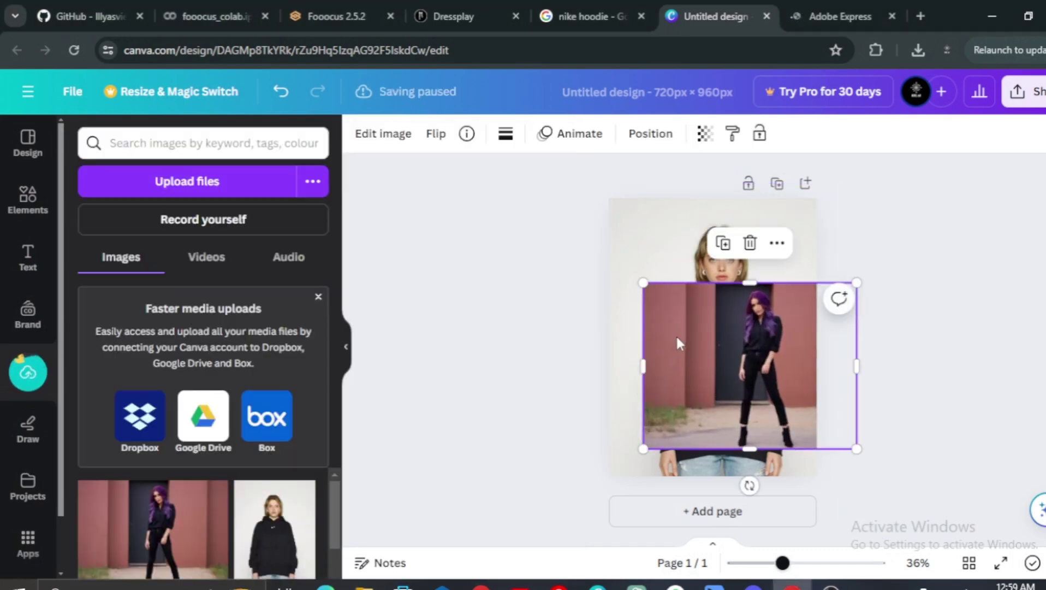
pyautogui.moveTo(643, 282); pyautogui.dragTo(567, 224)
pyautogui.moveTo(712, 224); pyautogui.dragTo(715, 182)
pyautogui.moveTo(712, 448); pyautogui.dragTo(712, 518)
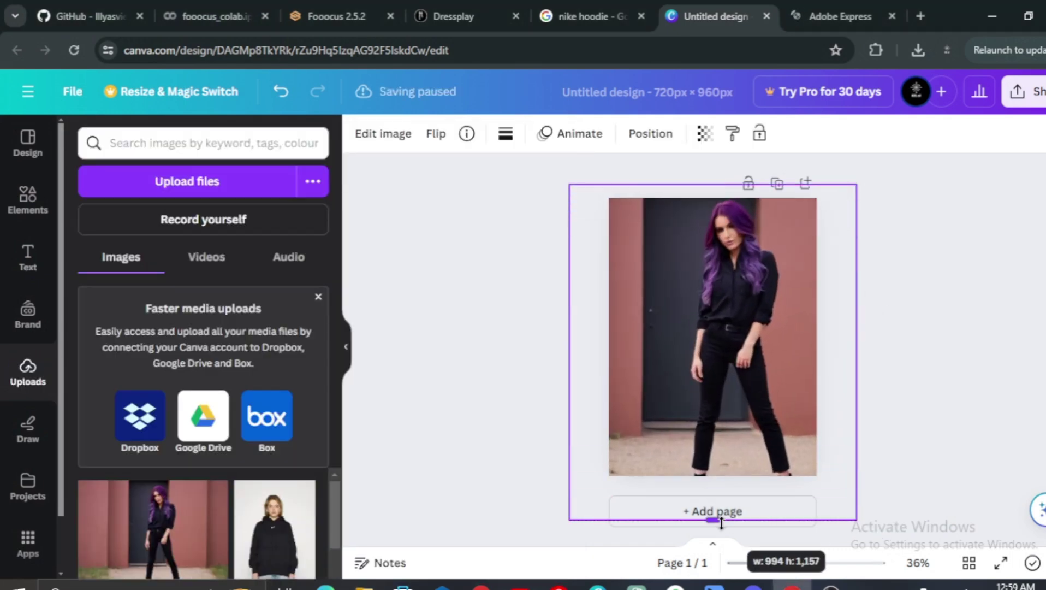
pyautogui.click(875, 308)
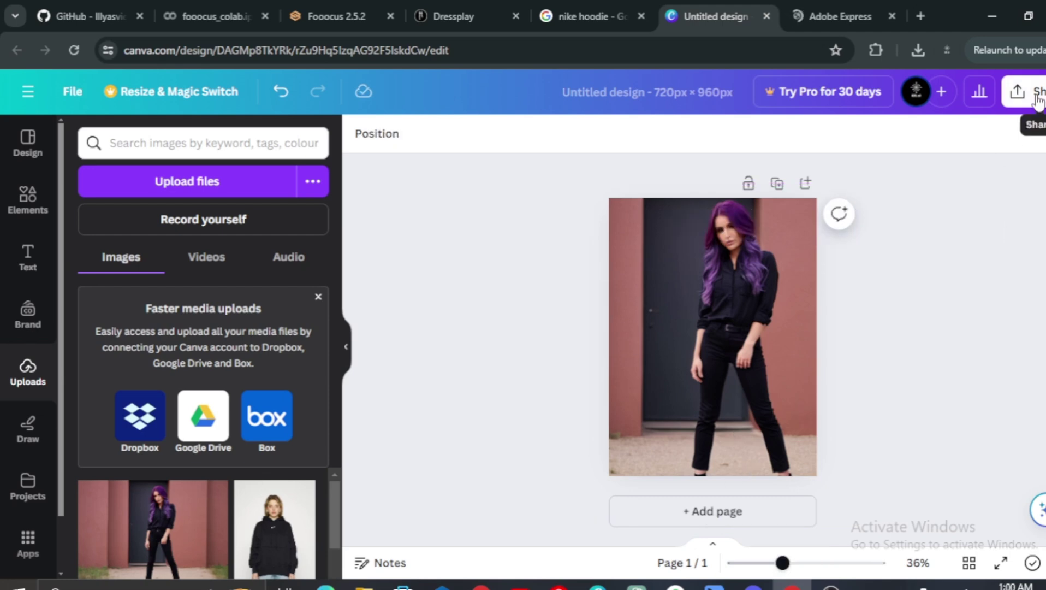
# Step: Download the design as a PNG via Share and return to Dressplay
pyautogui.click(1026, 91)
pyautogui.click(803, 511)
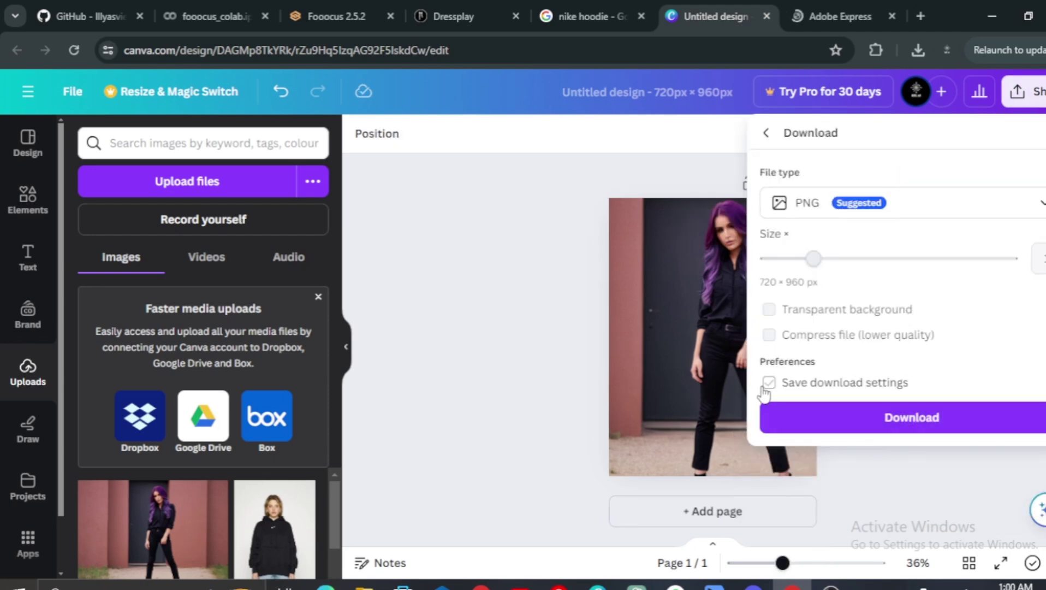
pyautogui.click(859, 417)
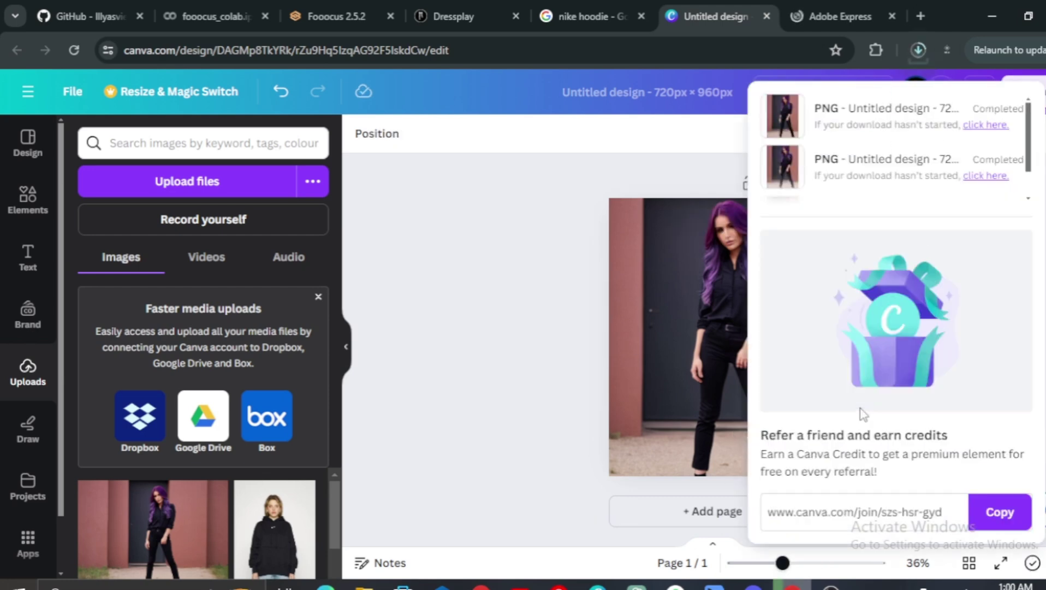
pyautogui.click(436, 8)
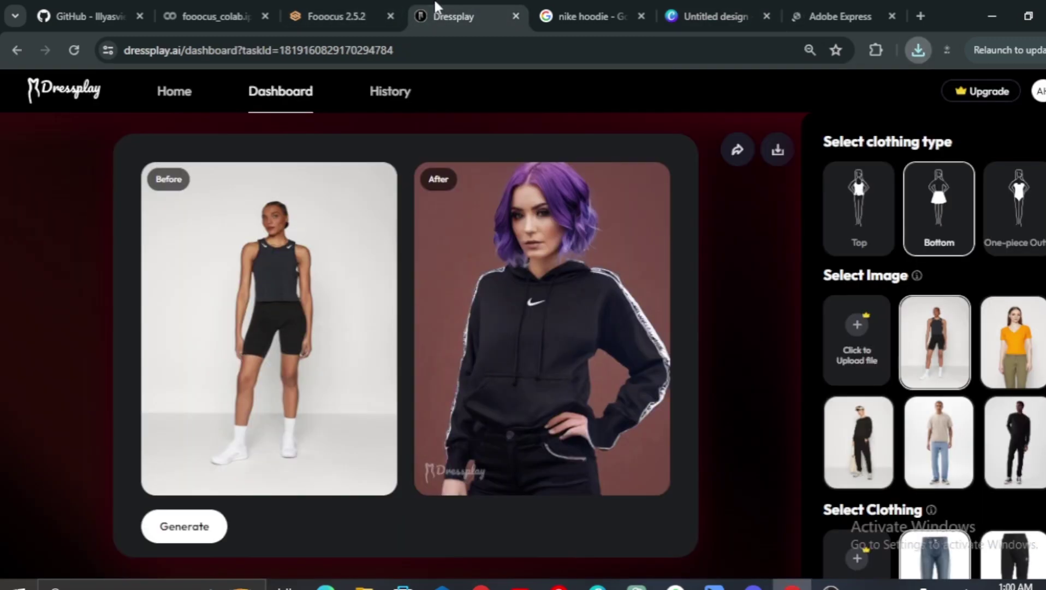
# Step: Upload Untitled design (14), the full-body model image, as the new model and confirm its crop
pyautogui.click(855, 335)
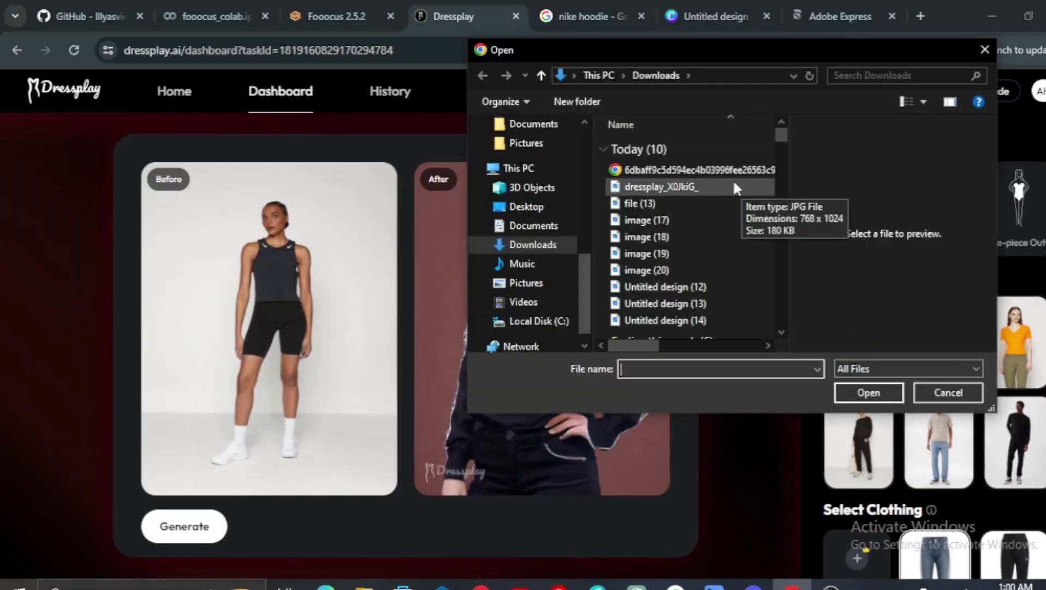
pyautogui.click(733, 188)
pyautogui.click(678, 286)
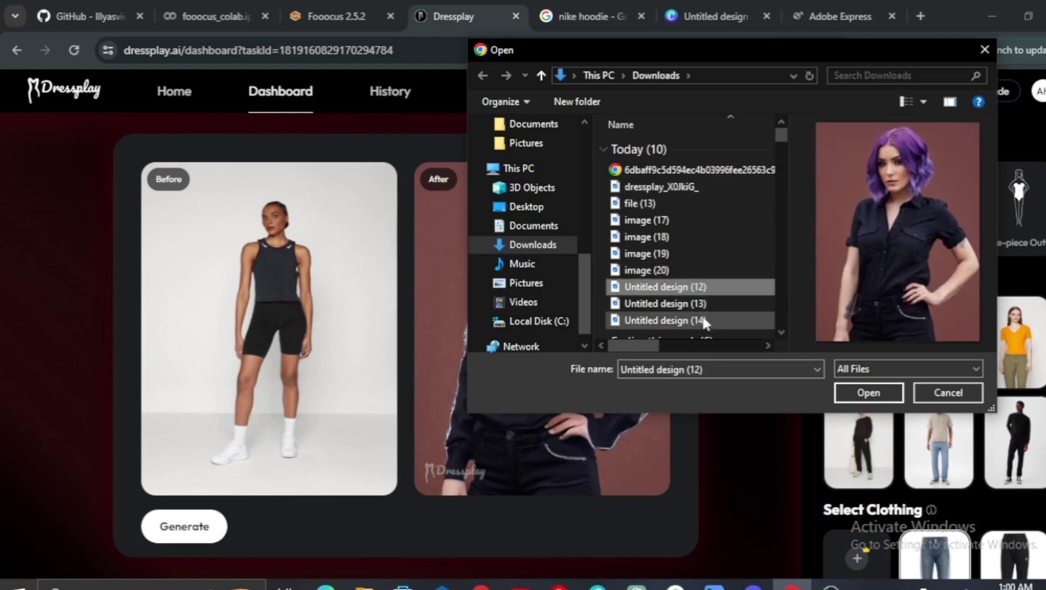
pyautogui.click(700, 321)
pyautogui.click(868, 391)
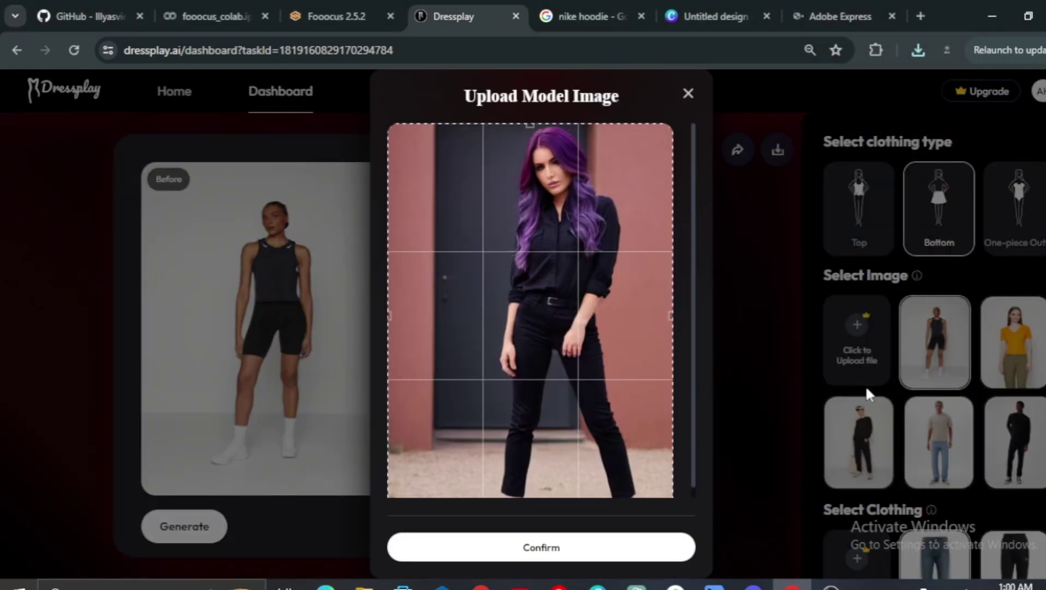
pyautogui.click(612, 549)
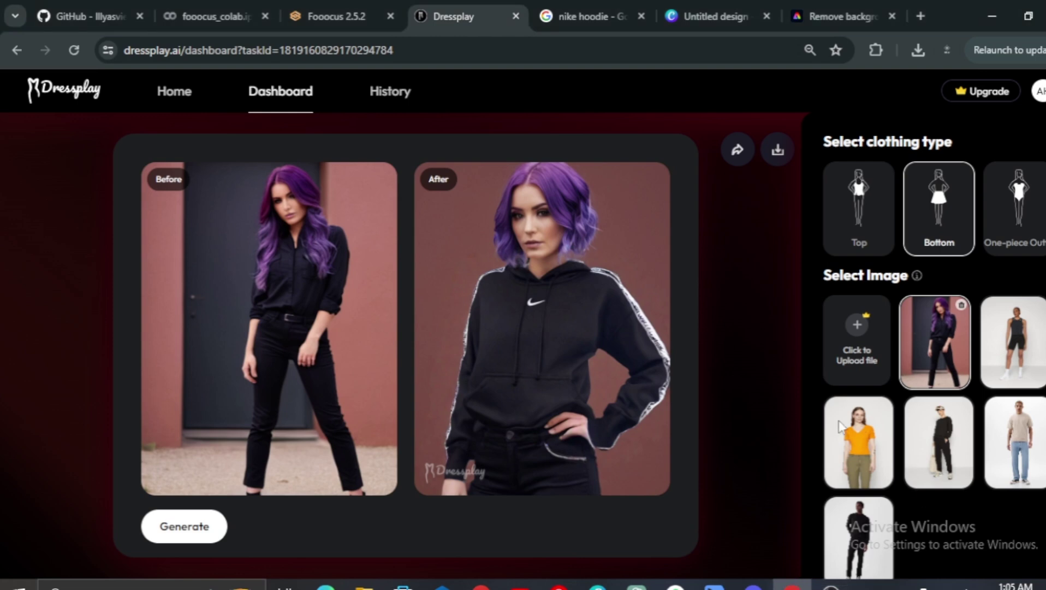
pyautogui.scroll(-2, 839, 424)
pyautogui.scroll(-2, 923, 448)
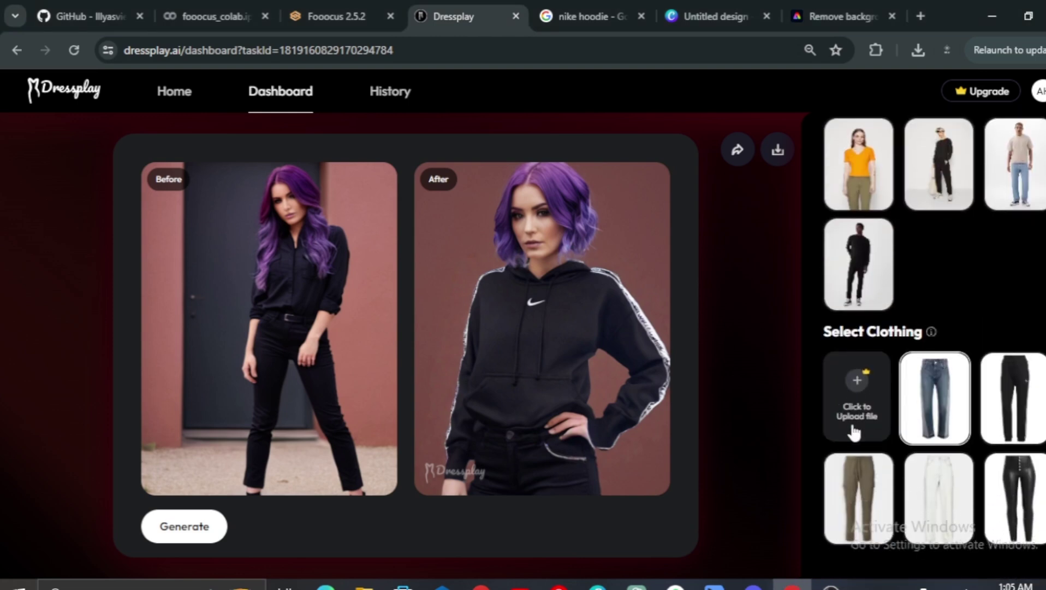
# Step: Generate the black leather trousers try-on for the model
pyautogui.click(182, 527)
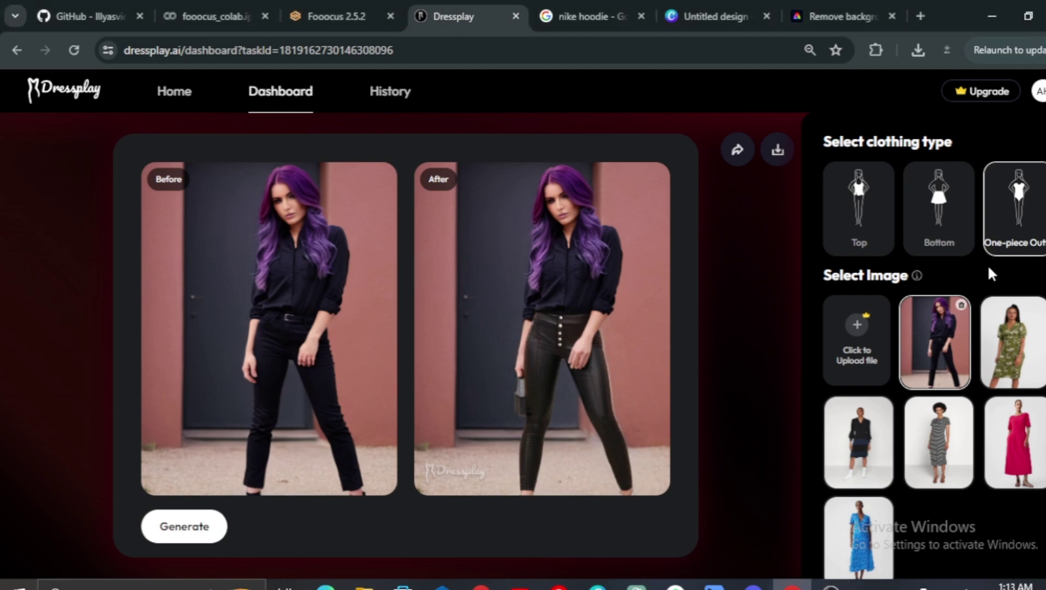
pyautogui.scroll(-2, 908, 430)
pyautogui.scroll(-2, 907, 430)
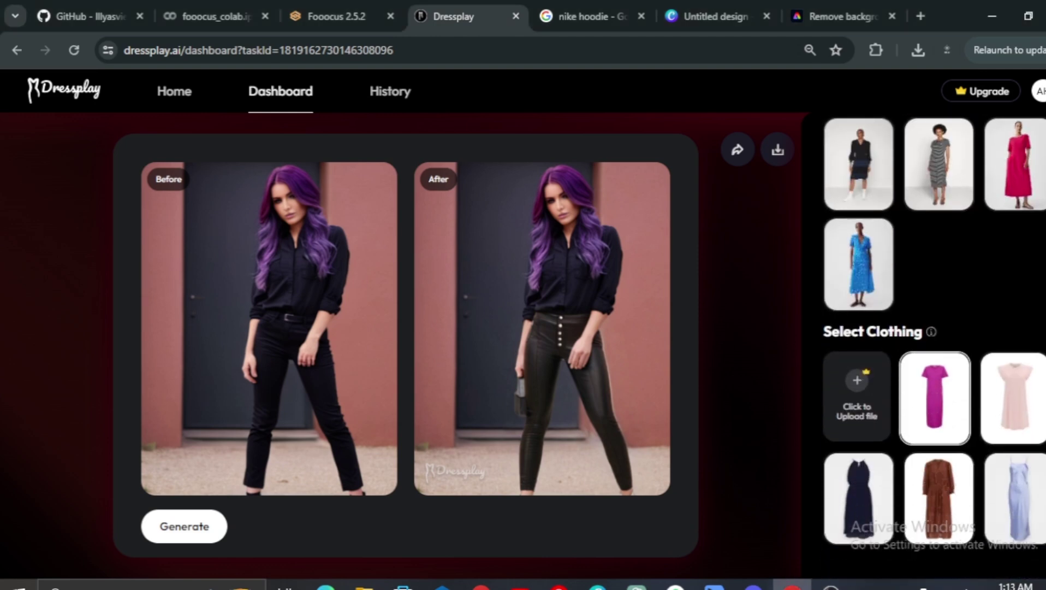
# Step: Generate the dark navy dress try-on on the purple-haired model
pyautogui.click(185, 527)
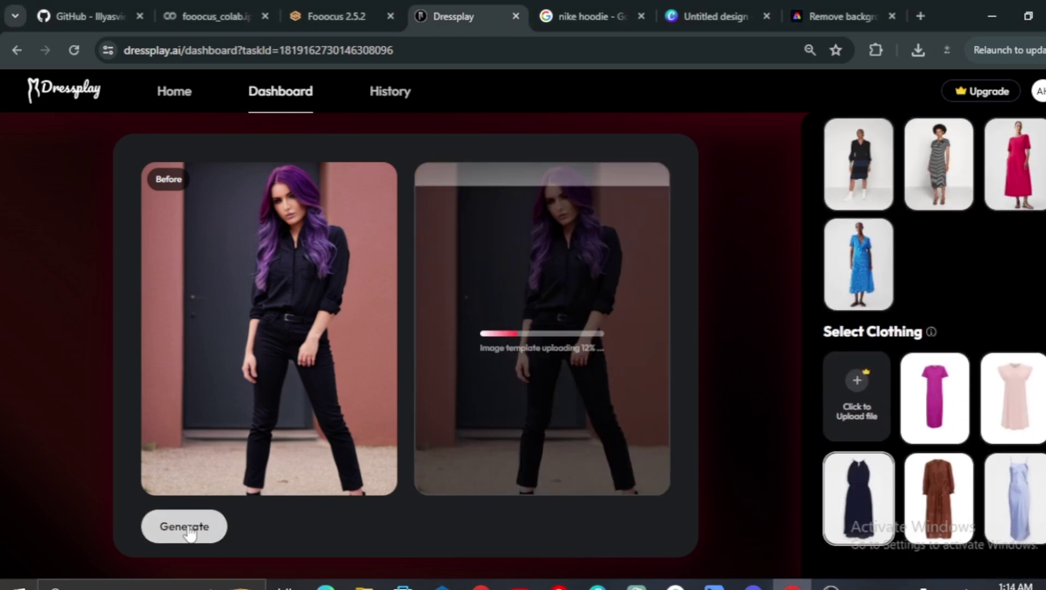